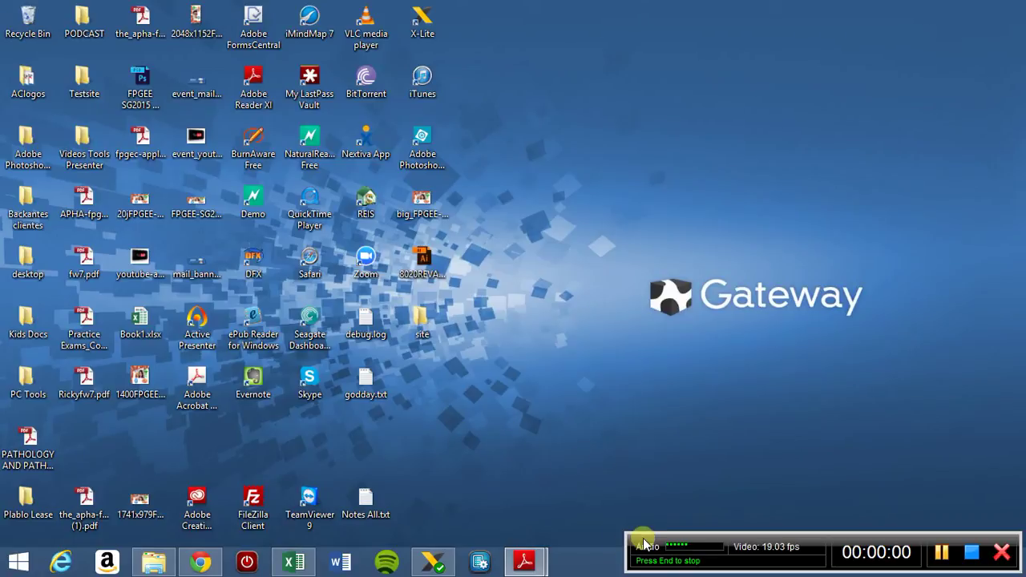
- Bring up fpgec-application-bulletin-090514.pdf in Adobe Reader and look over its Essential Information page
drag(644, 543, 108, 526)
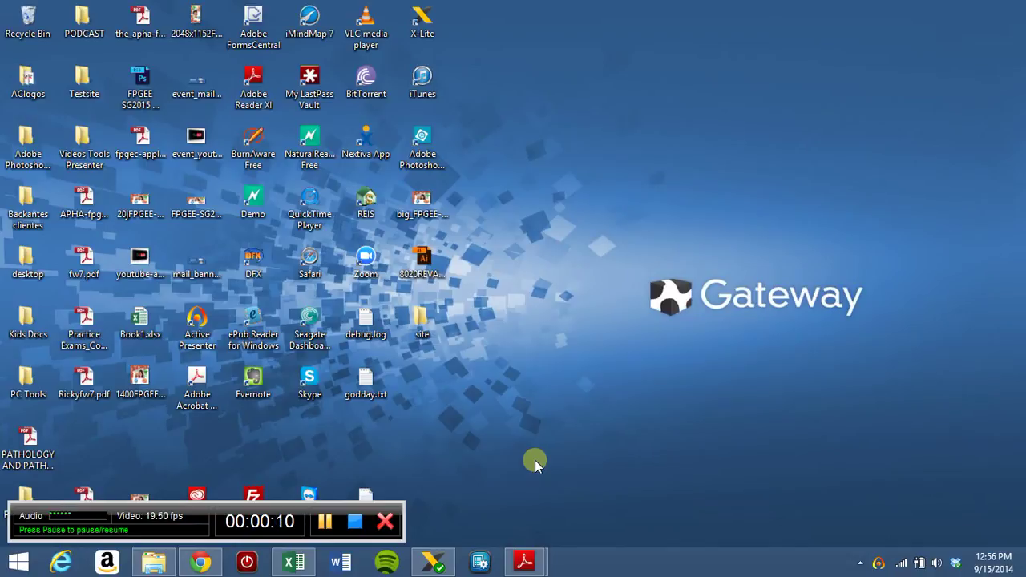
mouse_move(526, 559)
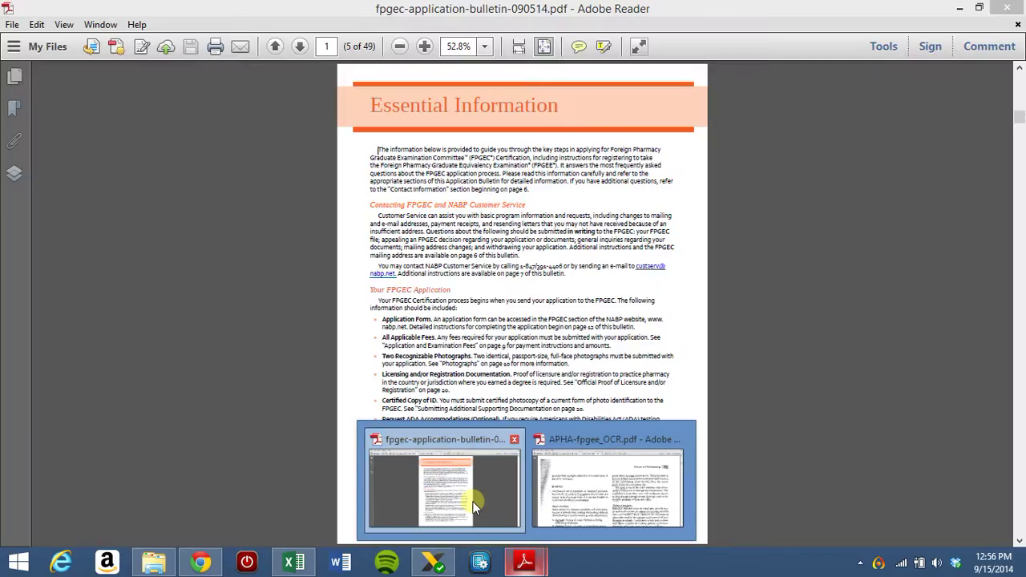
click(473, 502)
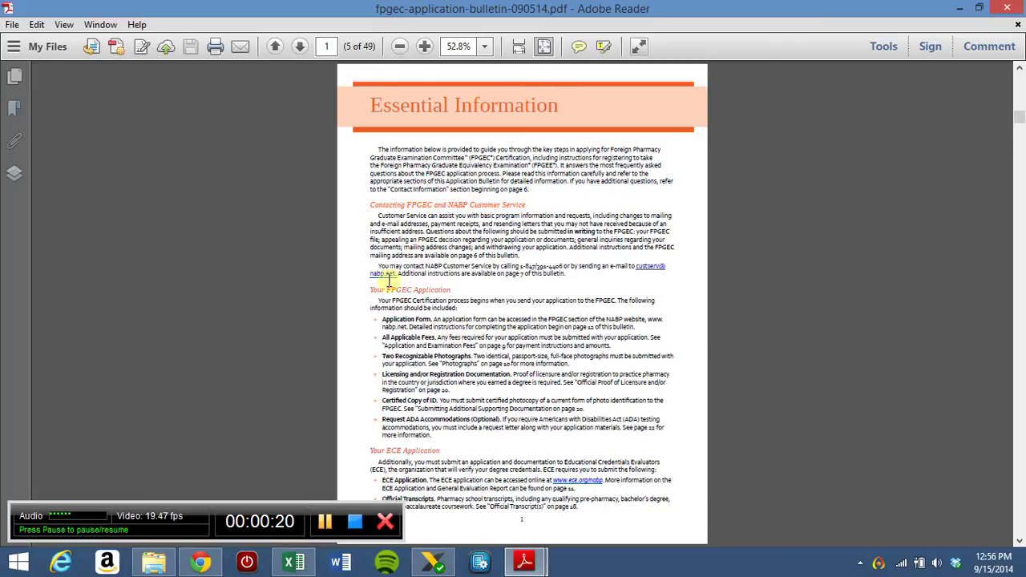
scroll(397, 287, down, 2)
scroll(396, 287, up, 2)
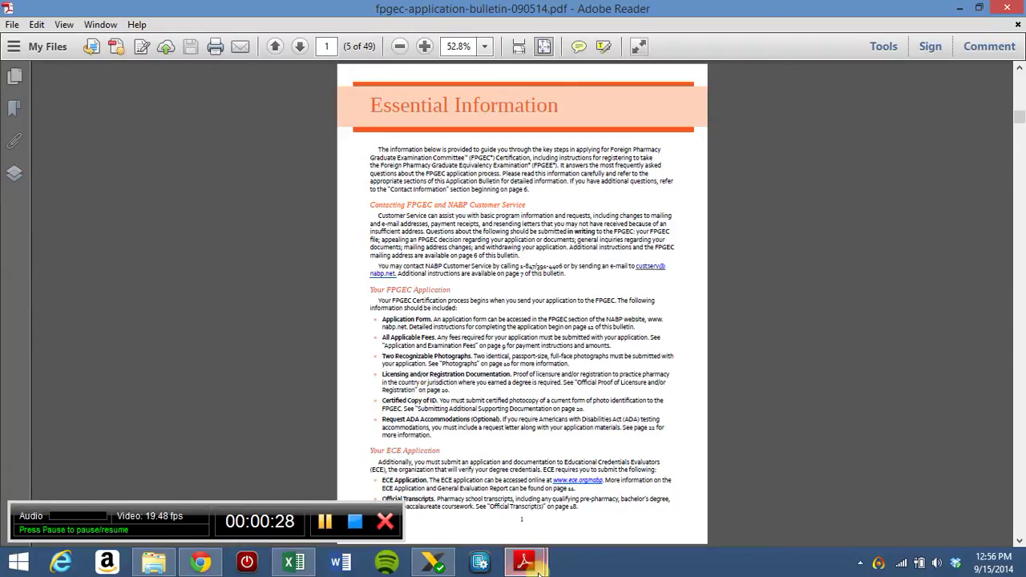
- Switch to APHA-fpgee_OCR.pdf, dismiss the e-mail notification and view the Neoplasia section on page 45
mouse_move(538, 568)
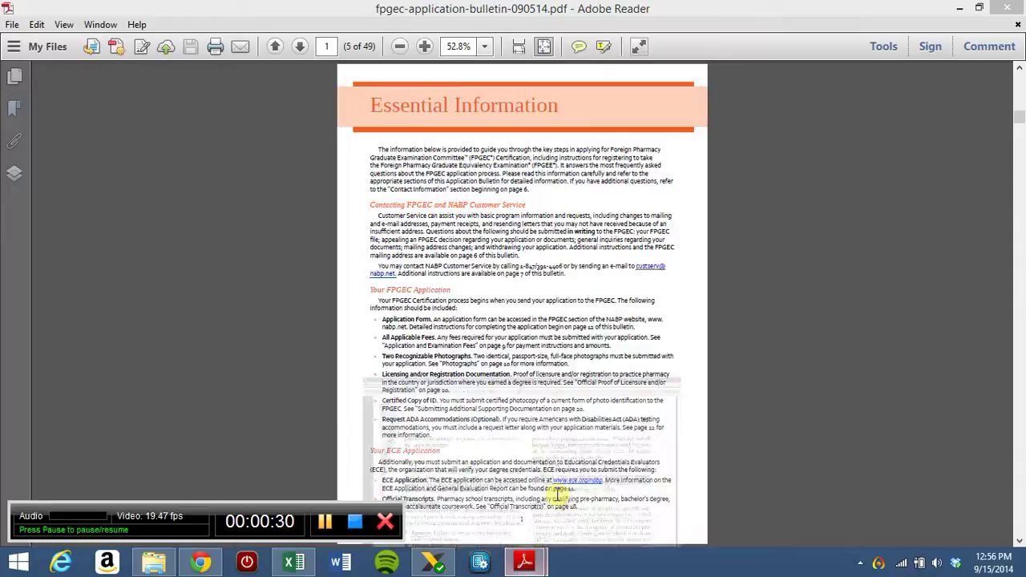
click(561, 491)
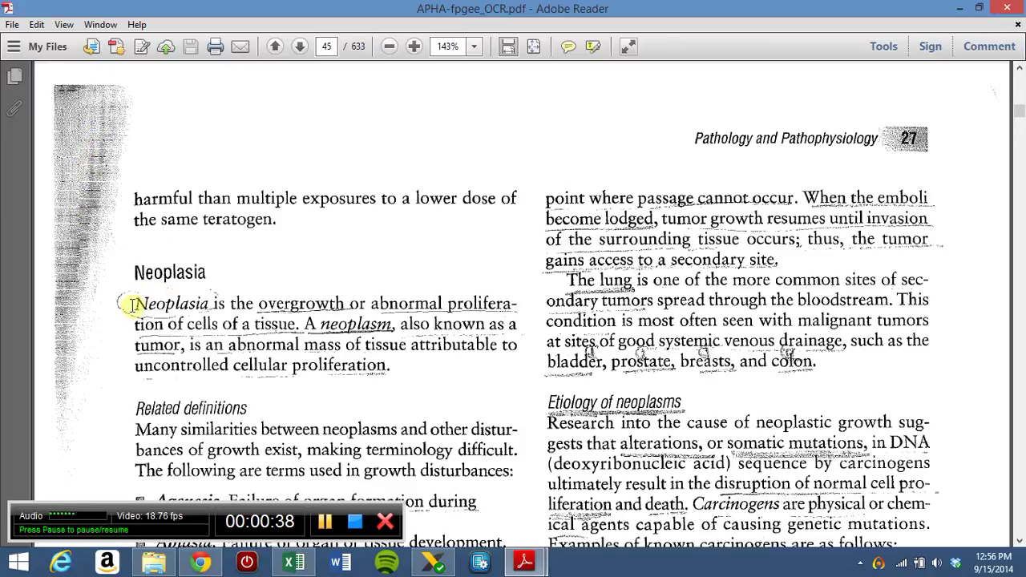
scroll(633, 293, down, 2)
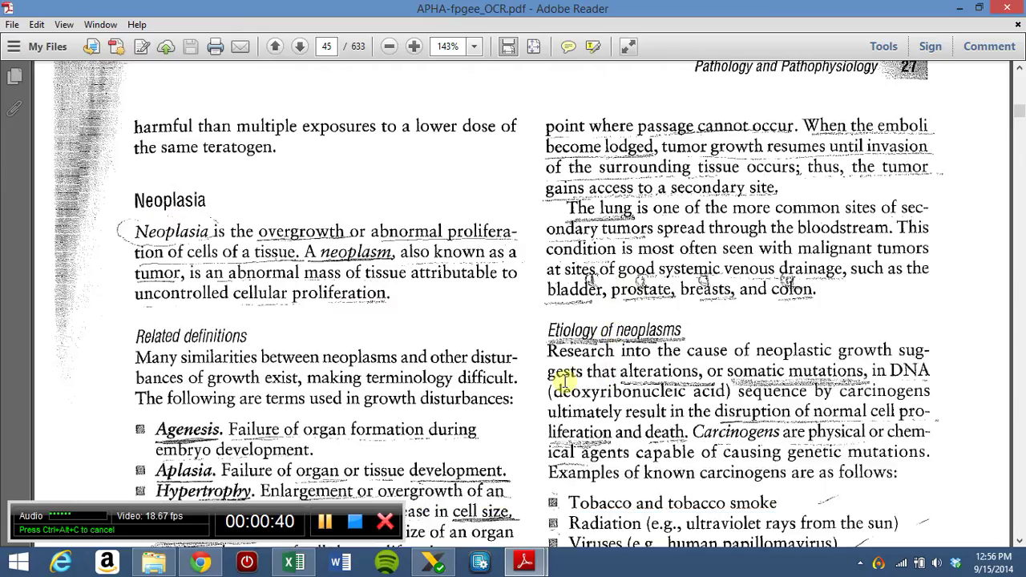
scroll(169, 401, down, 1)
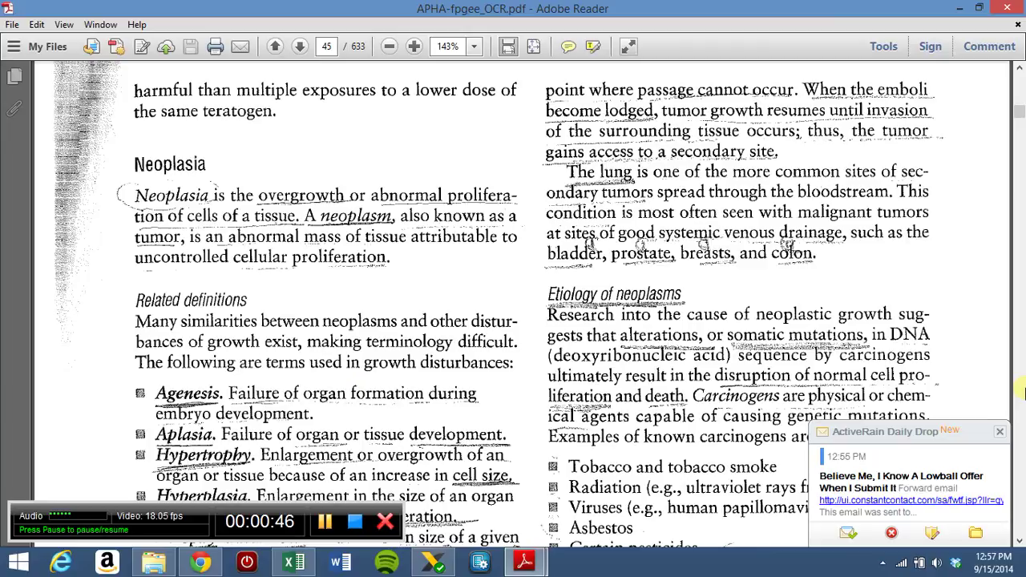
click(1000, 432)
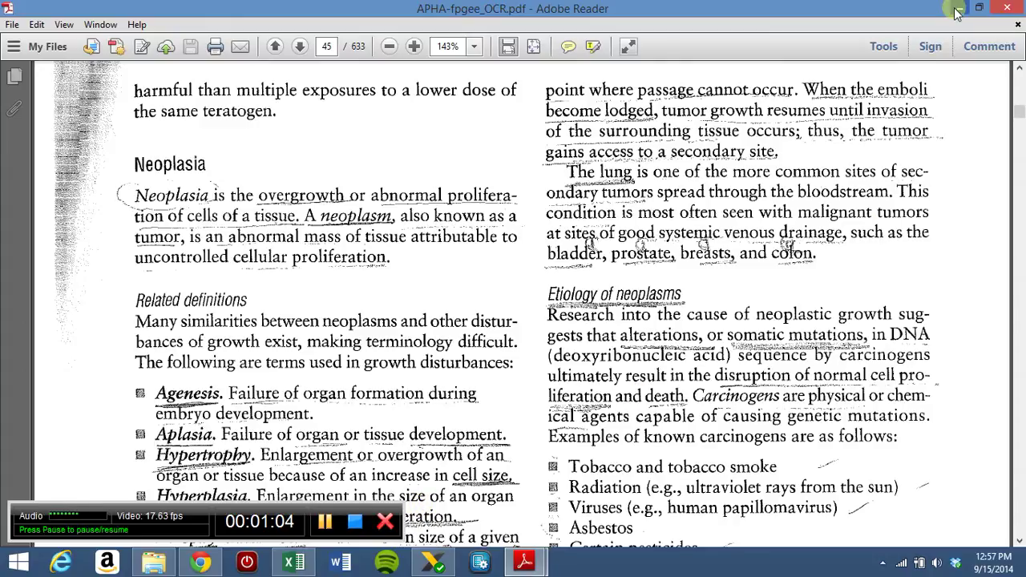
click(320, 521)
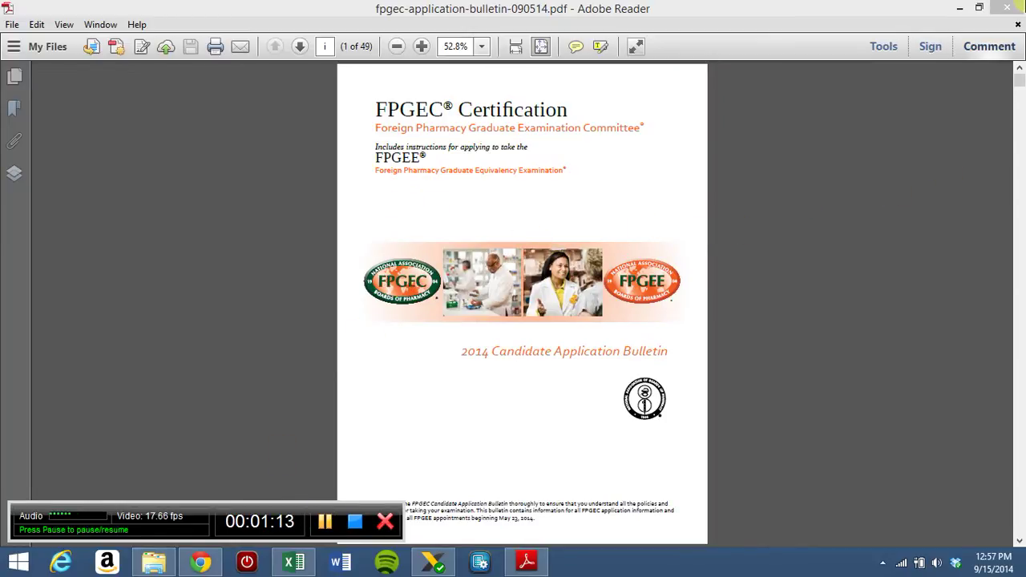
- Go to the Essential Information page of the FPGEC application bulletin and enlarge the view to 66.7%
click(1017, 542)
click(1017, 542)
click(1017, 542)
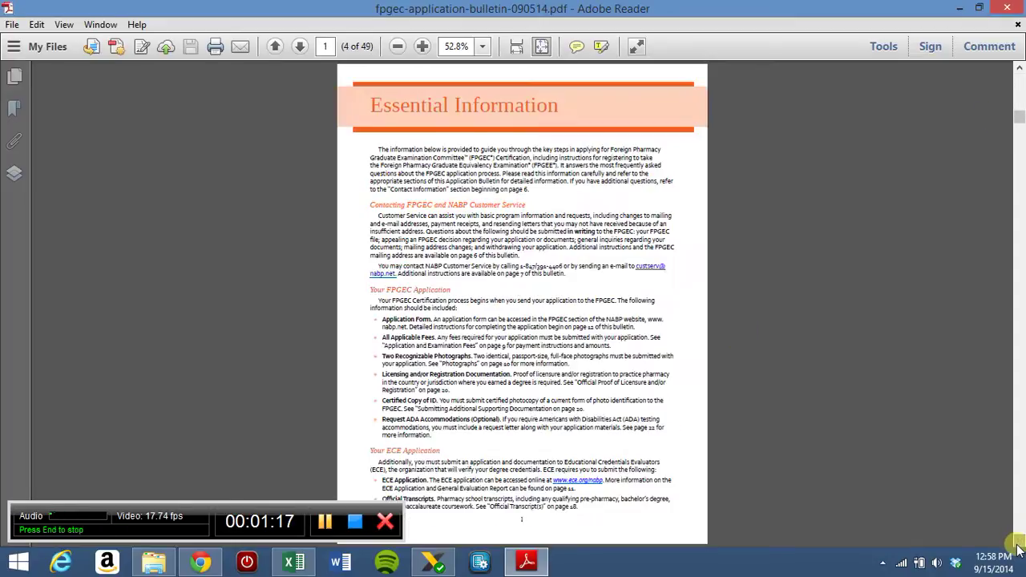
click(1017, 545)
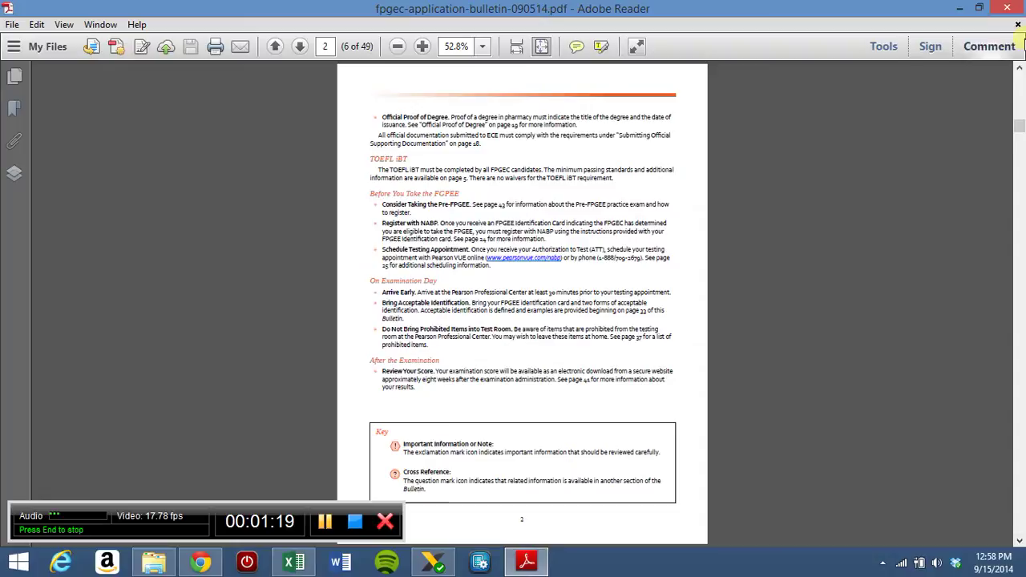
click(1020, 69)
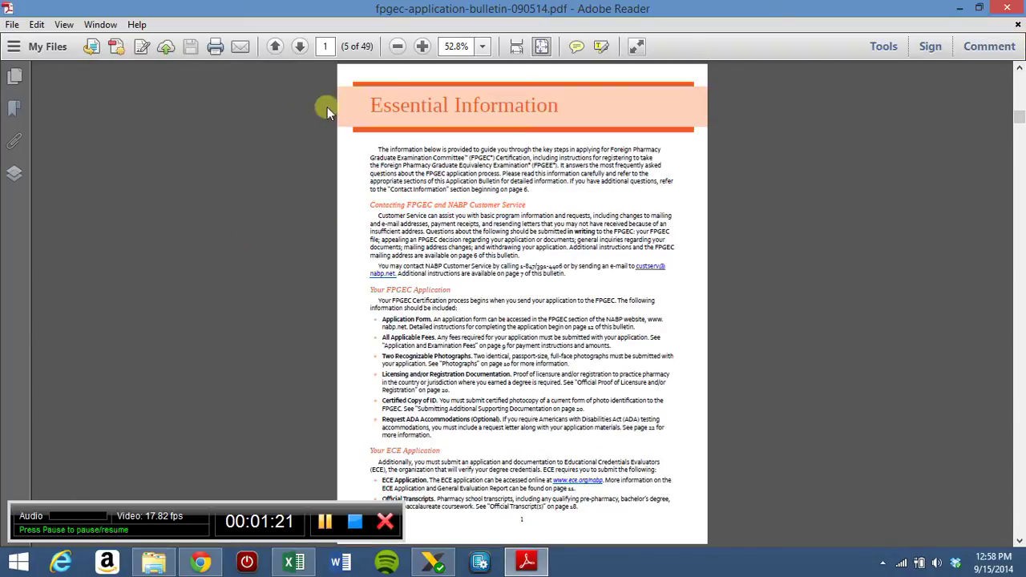
click(422, 47)
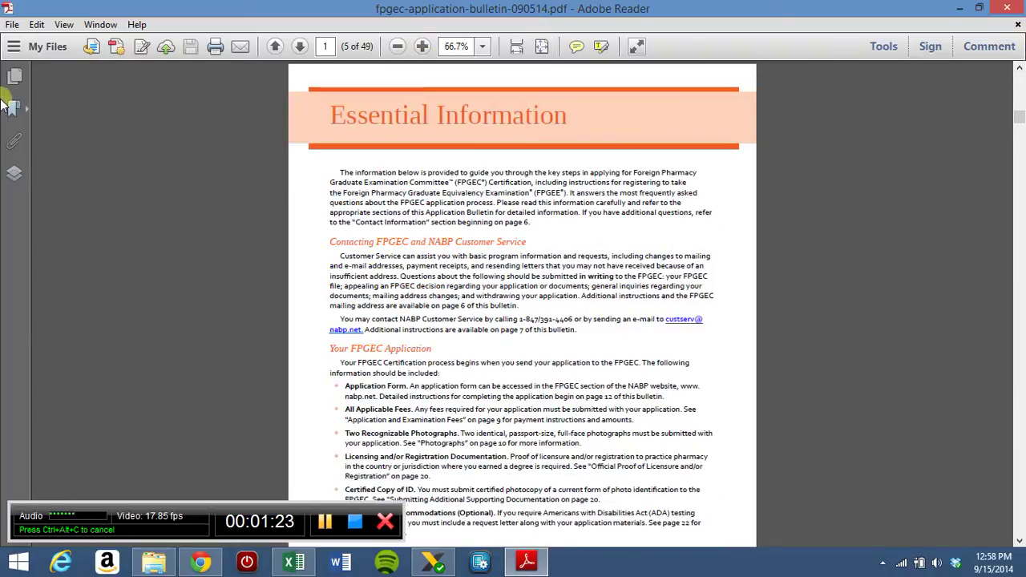
- Activate the Read Out Loud feature for the FPGEC application bulletin
click(64, 25)
mouse_move(90, 257)
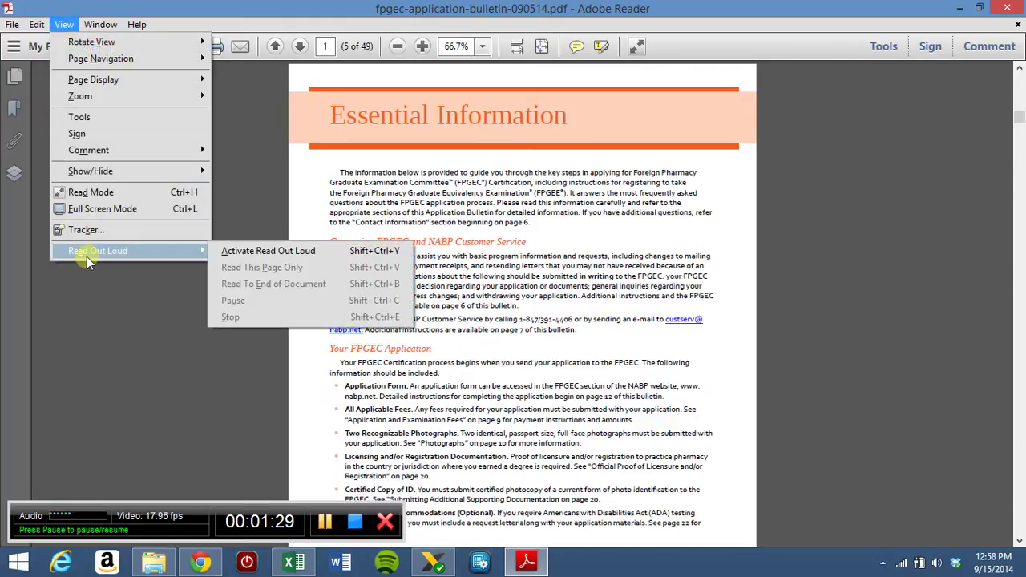
click(238, 253)
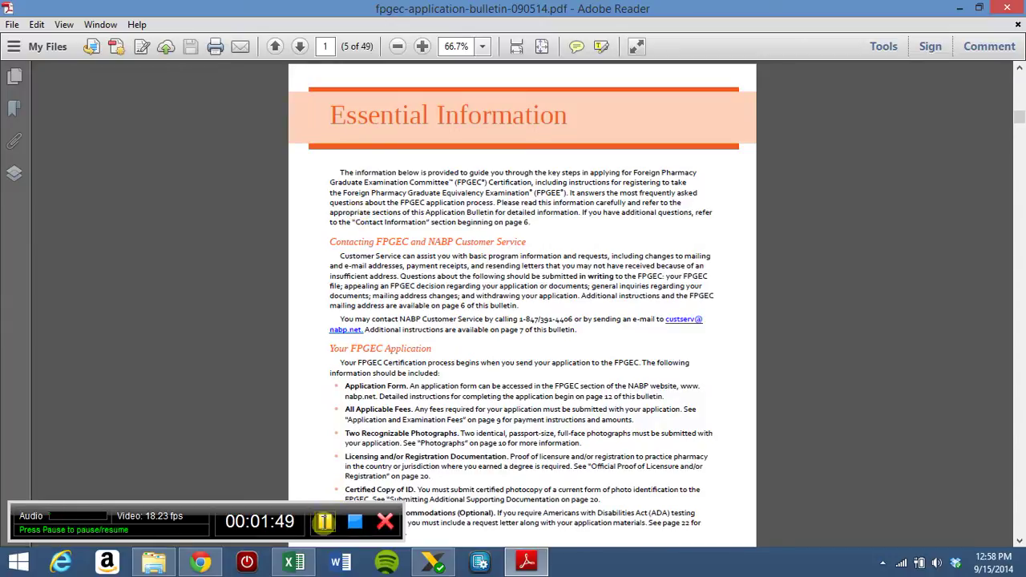
click(325, 522)
click(325, 522)
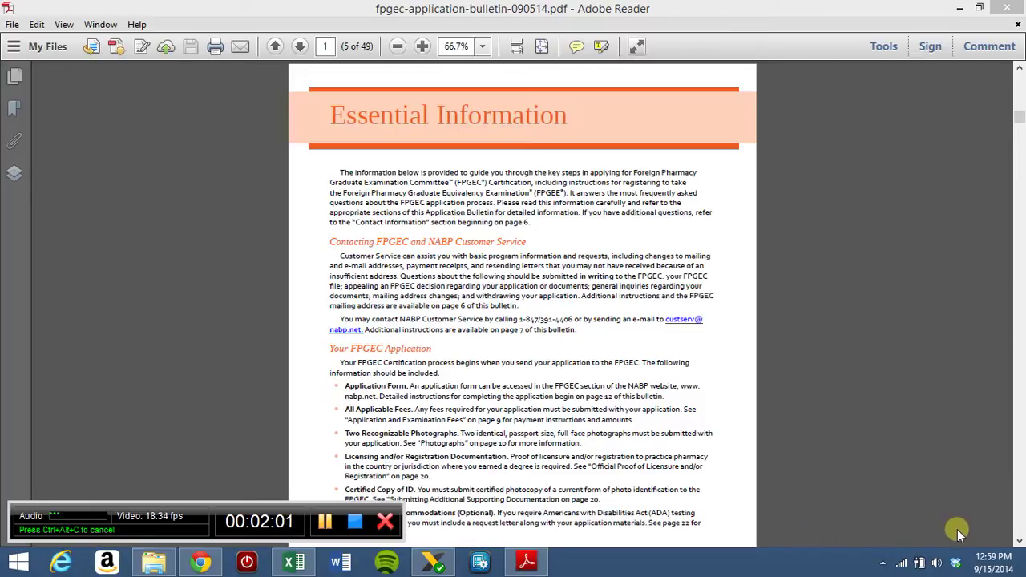
- Have Read Out Loud read only the current Essential Information page
click(61, 27)
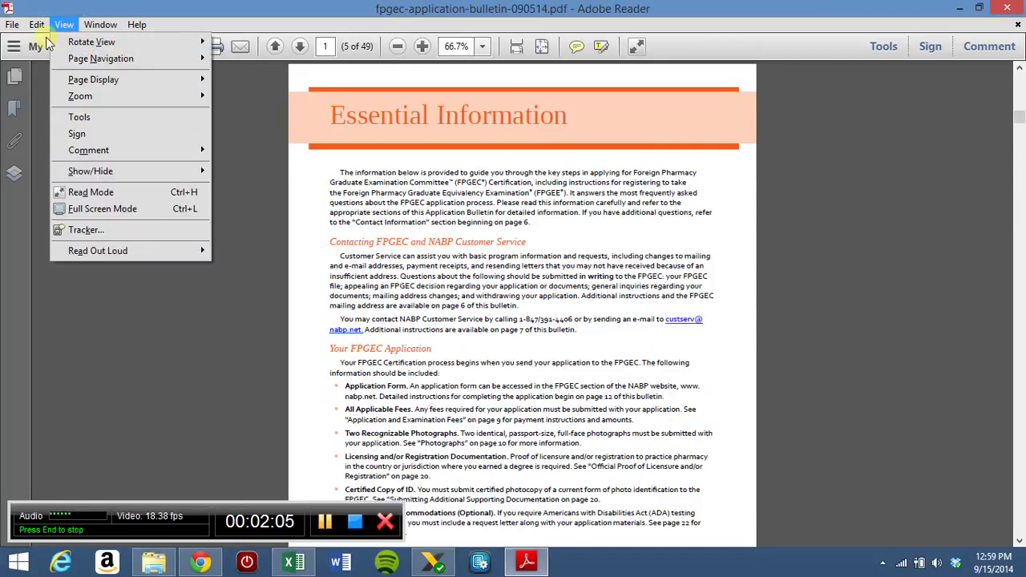
mouse_move(136, 251)
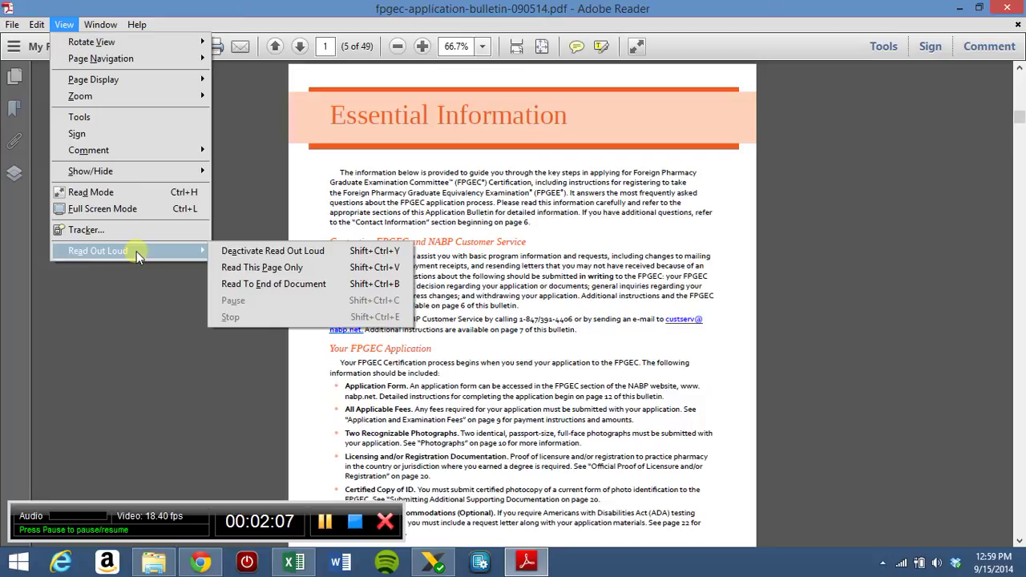
click(250, 268)
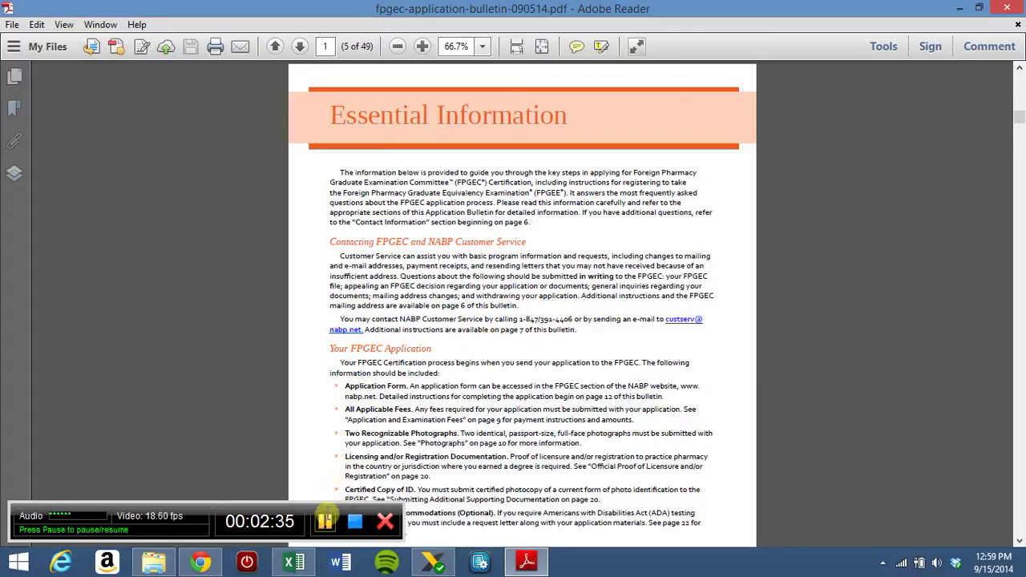
click(326, 522)
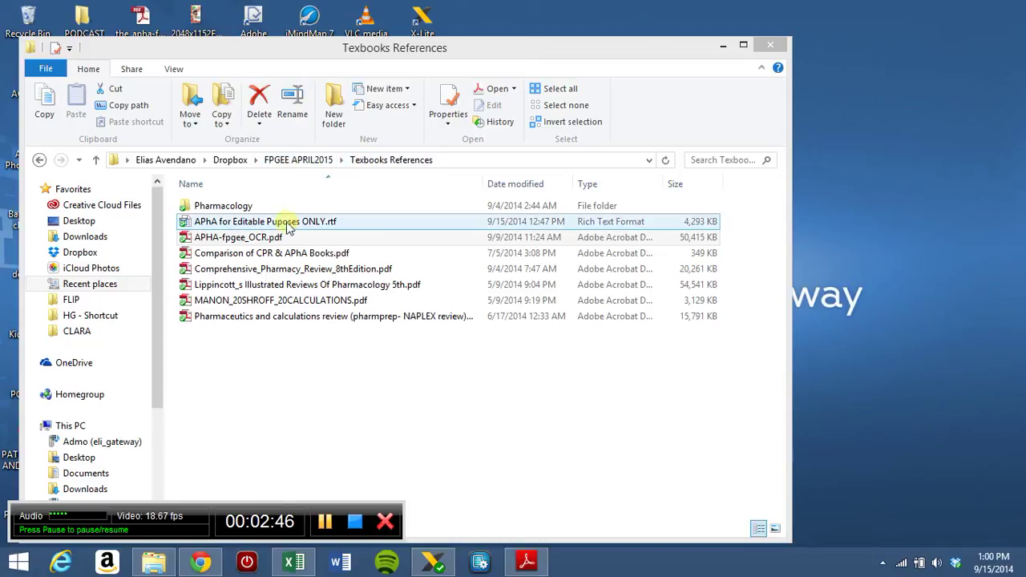
- Open "APhA for Editable Puposes ONLY.rtf" from the Texbooks References folder in Word
click(251, 228)
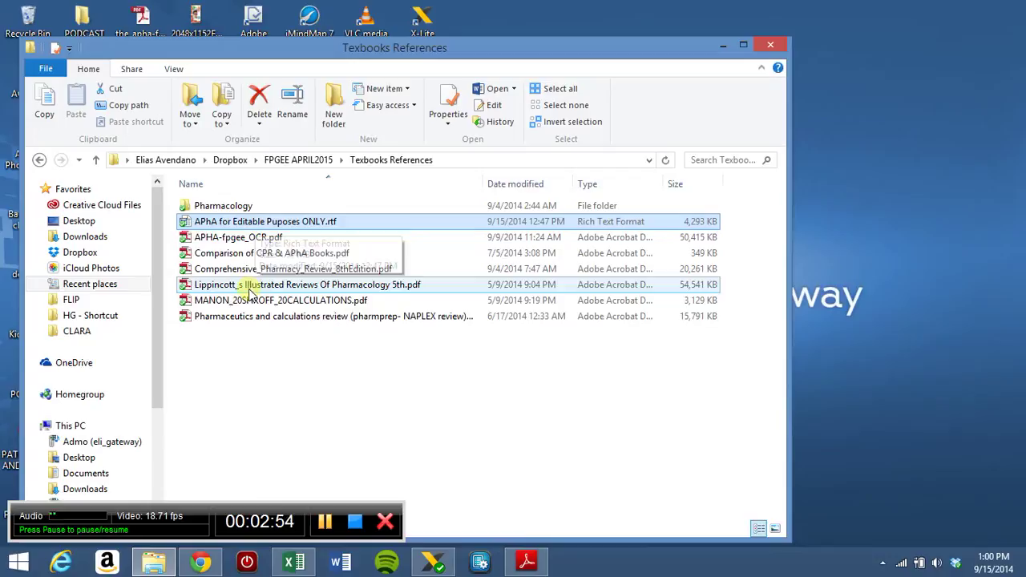
double_click(238, 225)
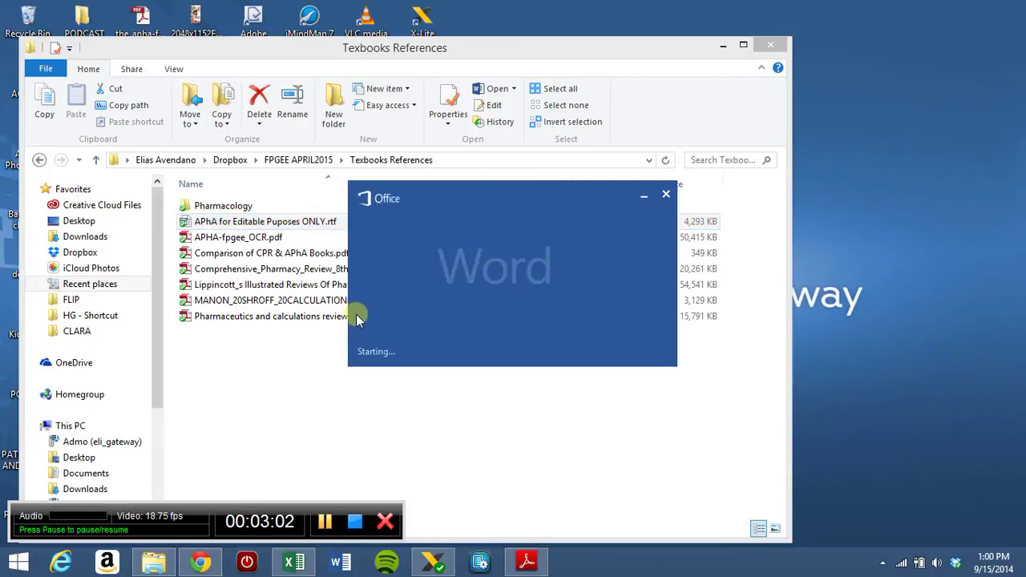
click(527, 562)
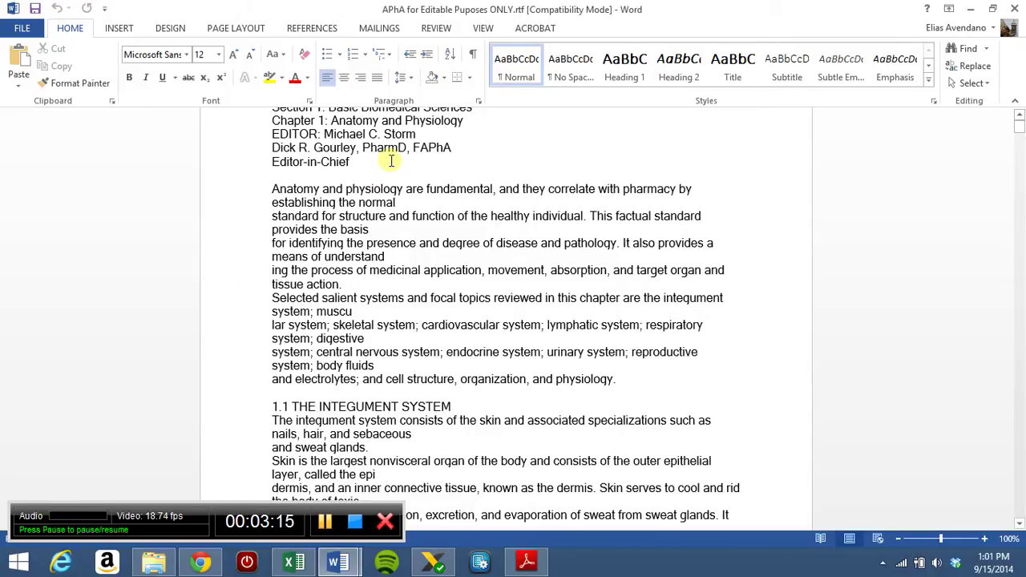
- Examine the editable APhA text from the Anatomy and Physiology chapter through the biochemistry questions to the drug chemical bonding section
scroll(391, 162, up, 1)
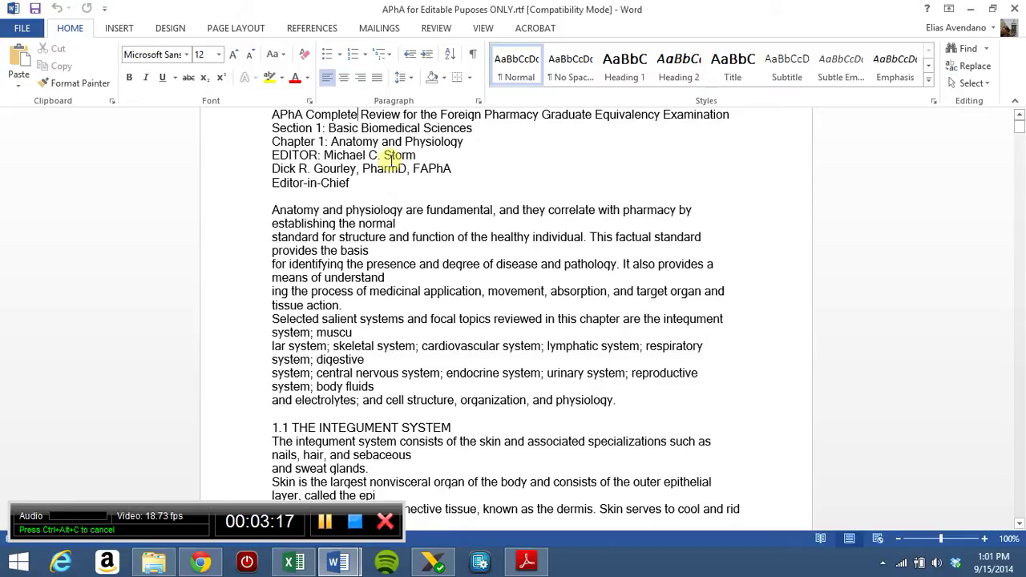
scroll(356, 171, down, 7)
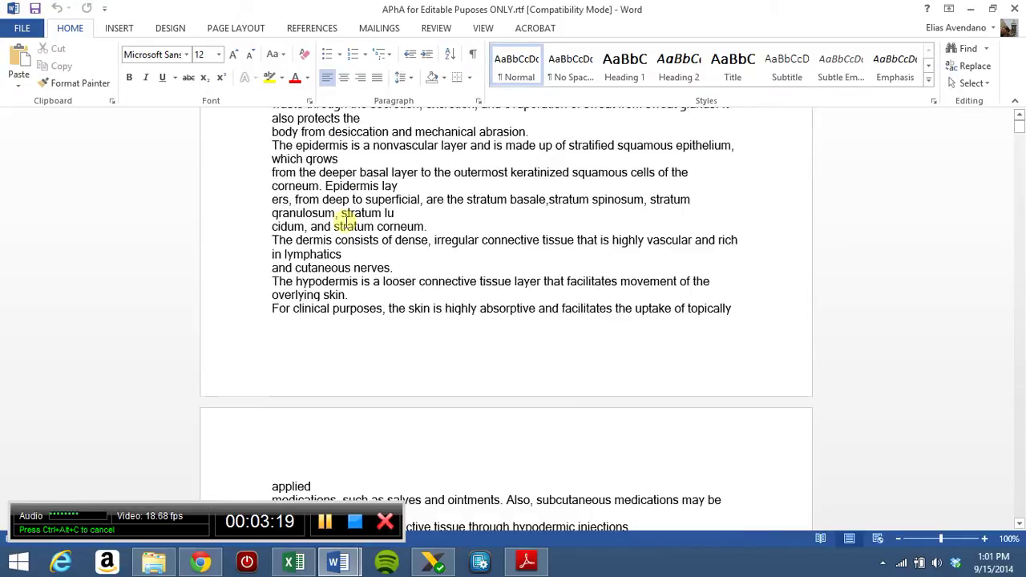
scroll(345, 221, down, 3)
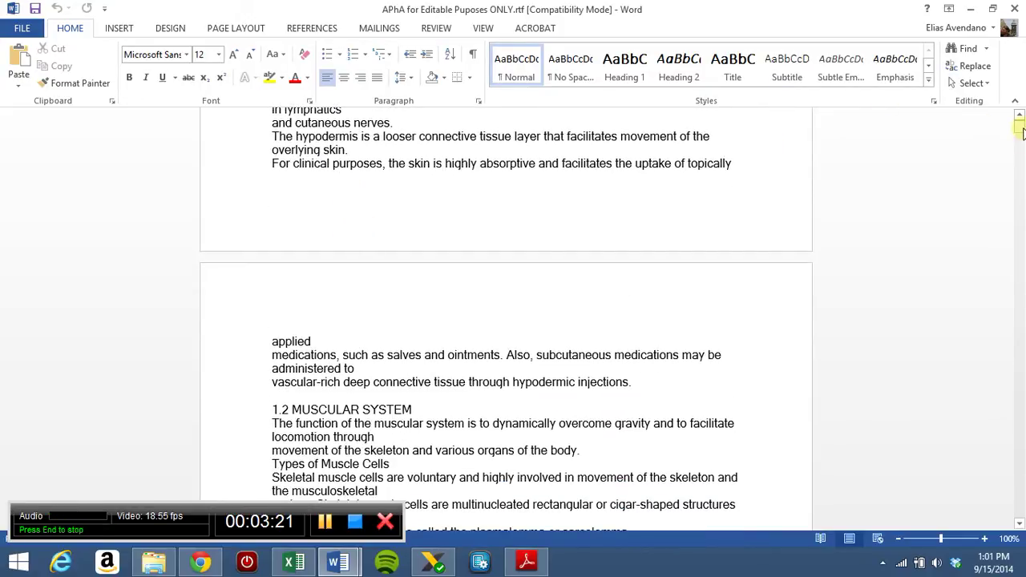
drag(1023, 129, 1021, 183)
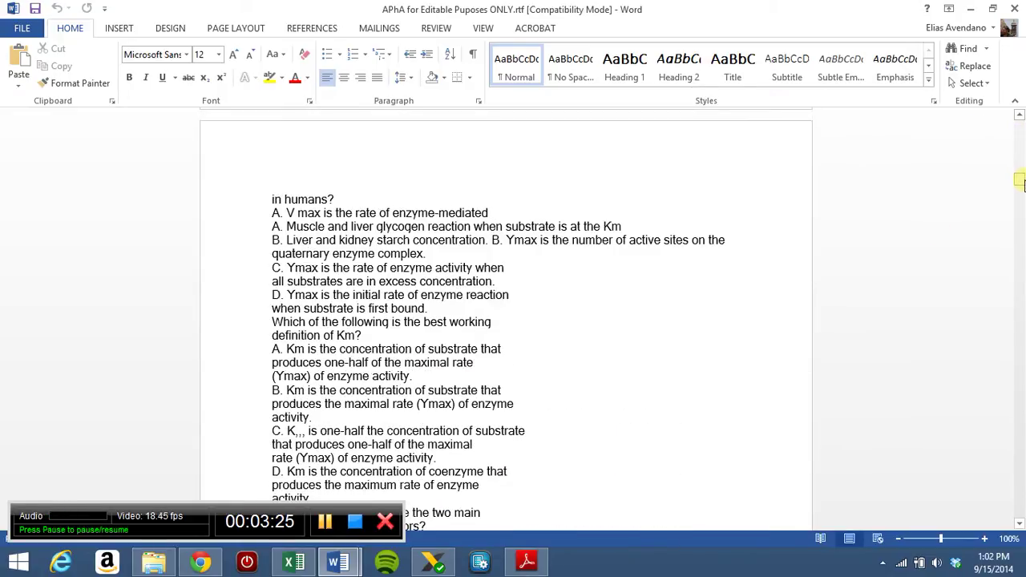
scroll(395, 407, down, 10)
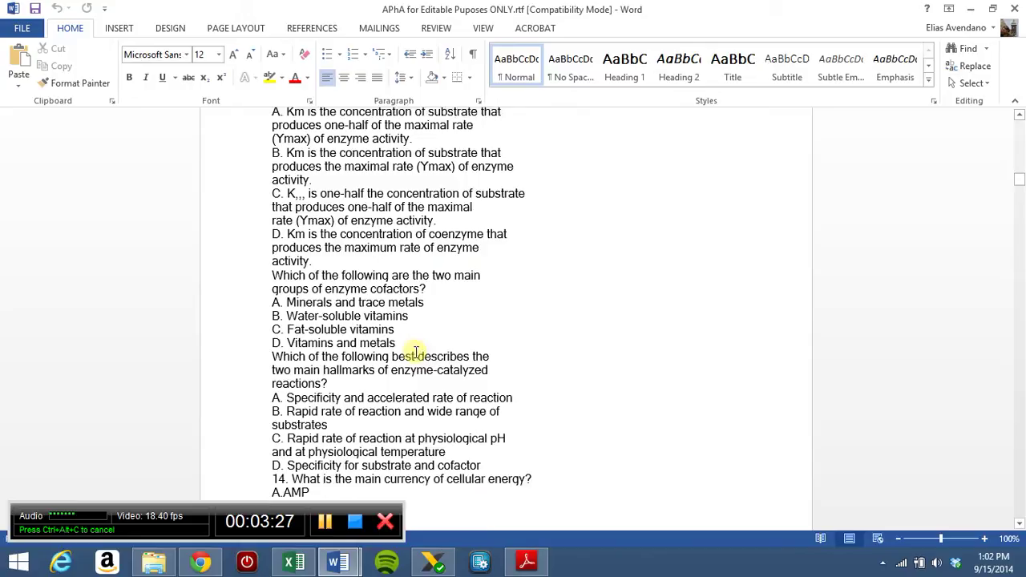
scroll(438, 355, down, 4)
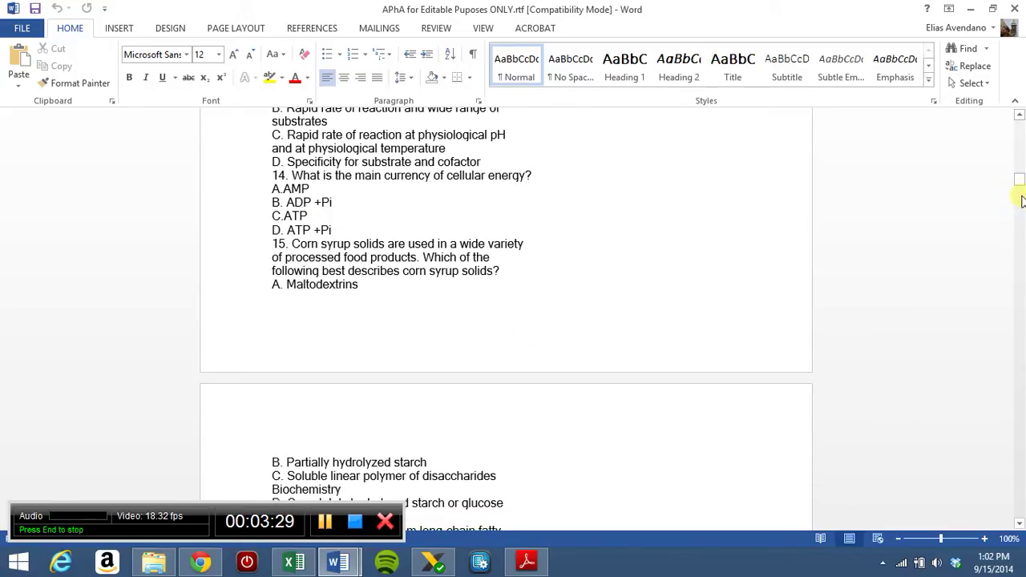
drag(1021, 183, 1021, 205)
scroll(1019, 207, down, 5)
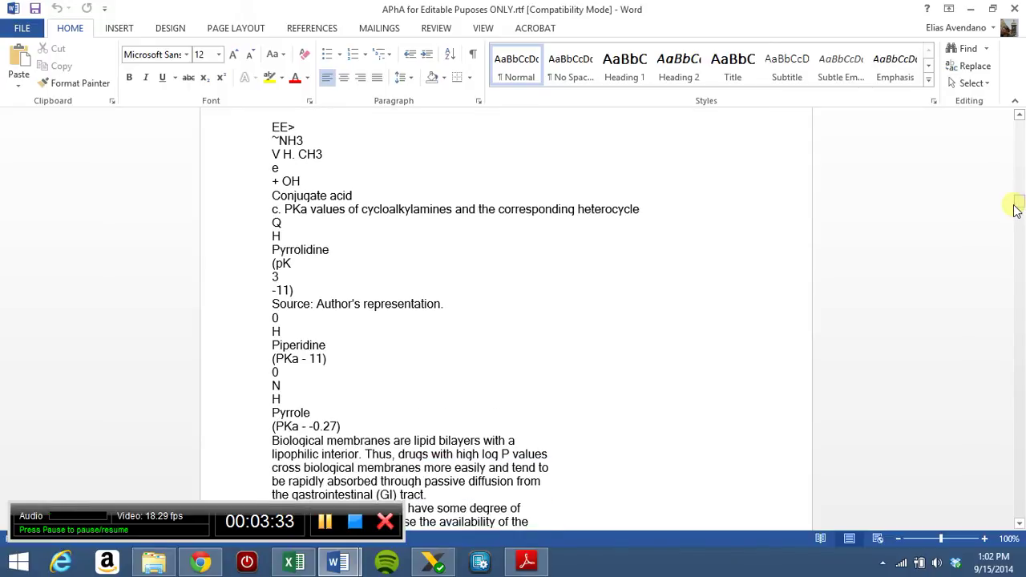
scroll(1017, 209, down, 18)
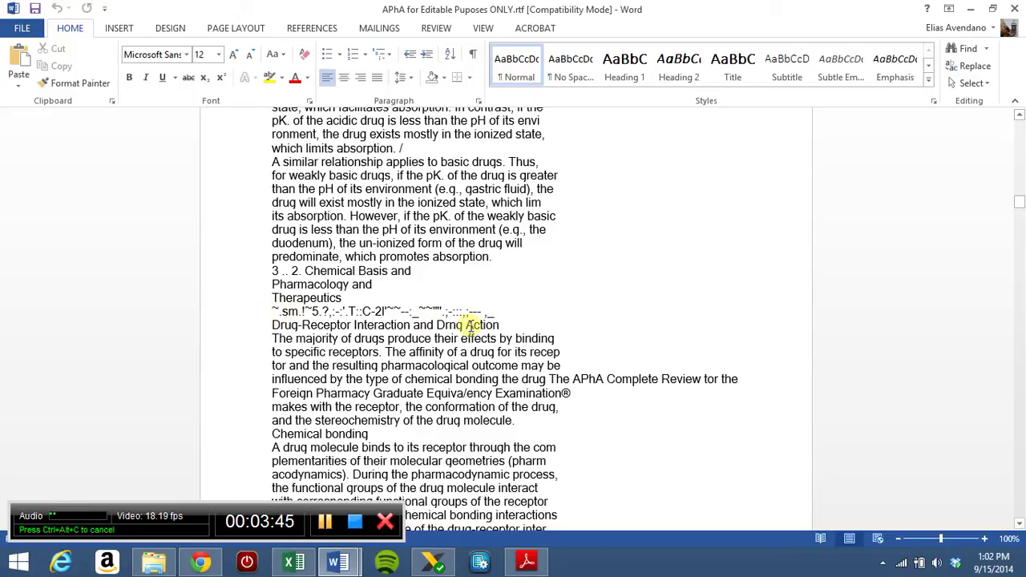
scroll(470, 324, down, 4)
scroll(471, 324, down, 7)
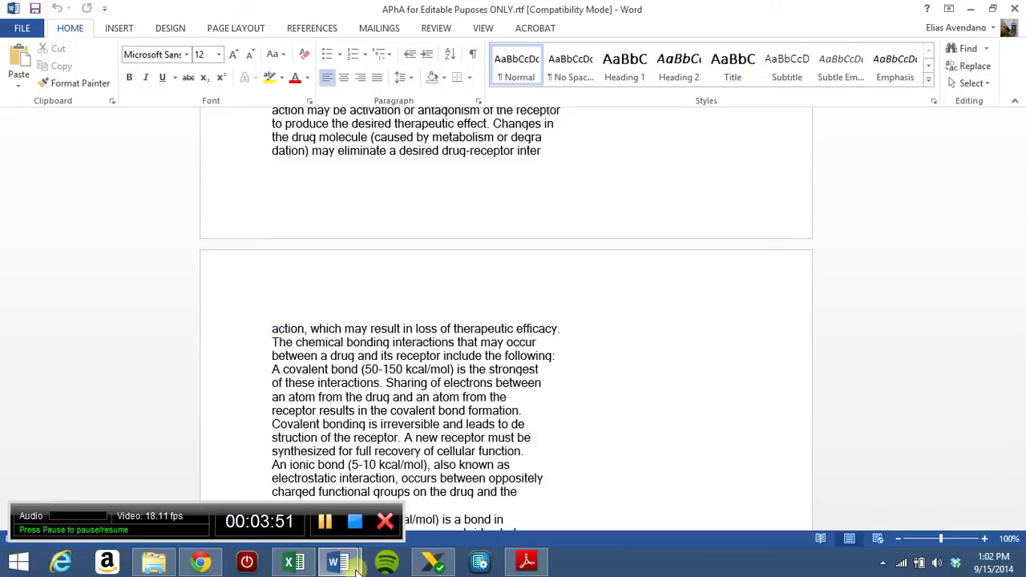
- Switch to PATHOLOGY AND PATHOPHYSIOLOGY.docx and view the developmental defects text before the genetic and chromosomal abnormalities section
mouse_move(355, 568)
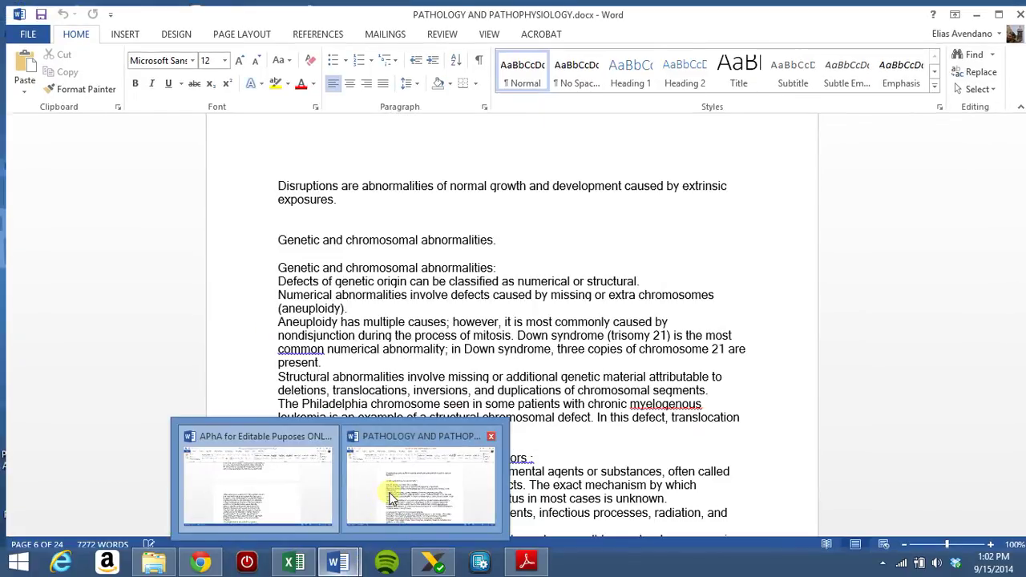
click(421, 482)
scroll(433, 321, up, 20)
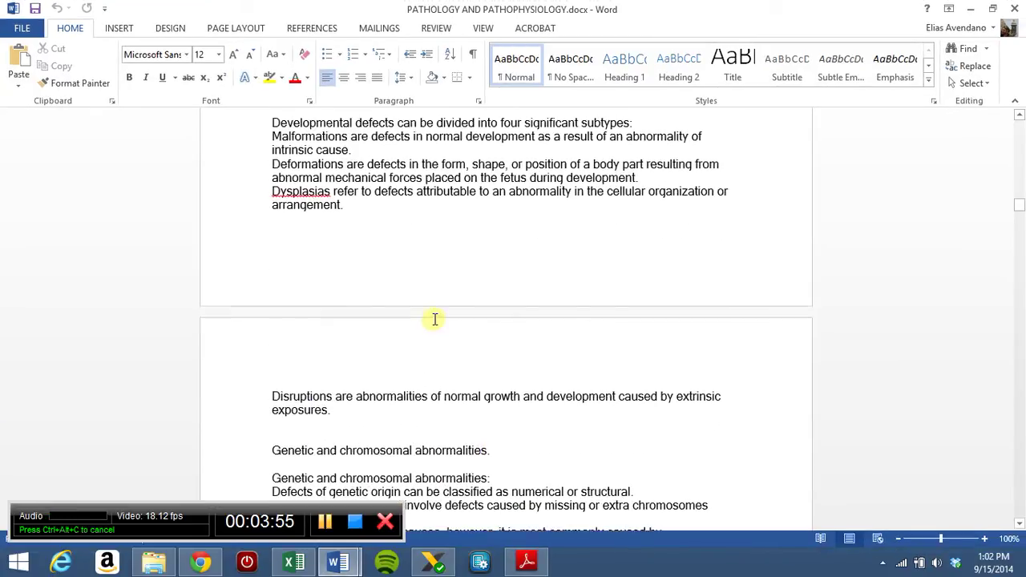
- Examine the pathology chapter from its opening inflammation section to the garbled scanned text under Characteristics of neoplastic cells
scroll(434, 319, up, 20)
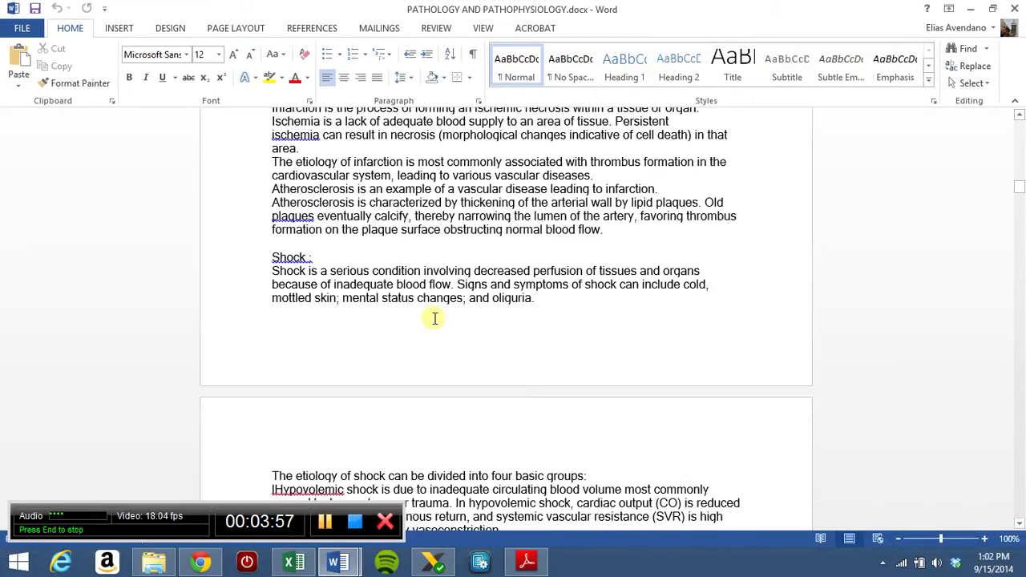
scroll(433, 318, up, 6)
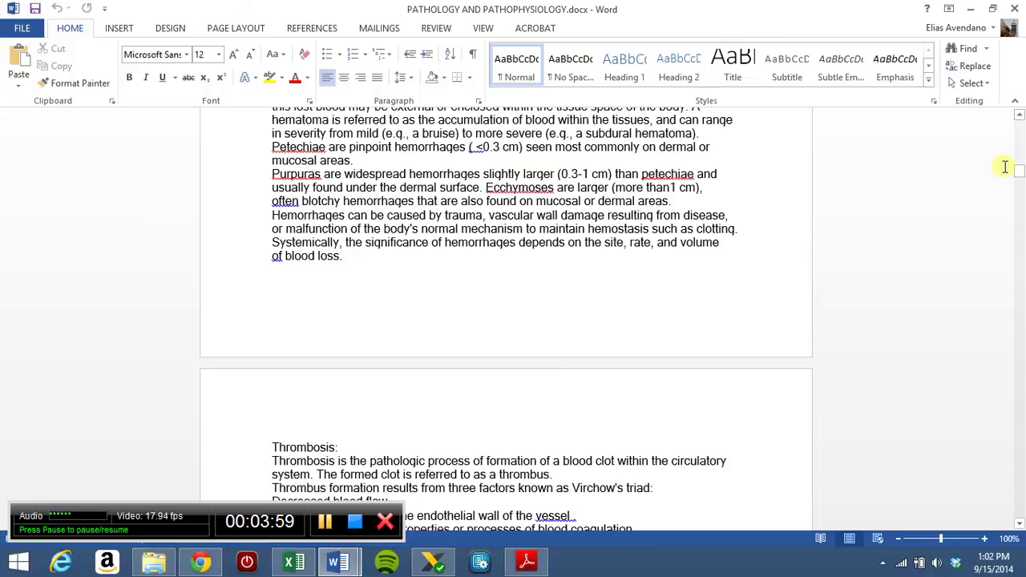
drag(1019, 176, 1018, 118)
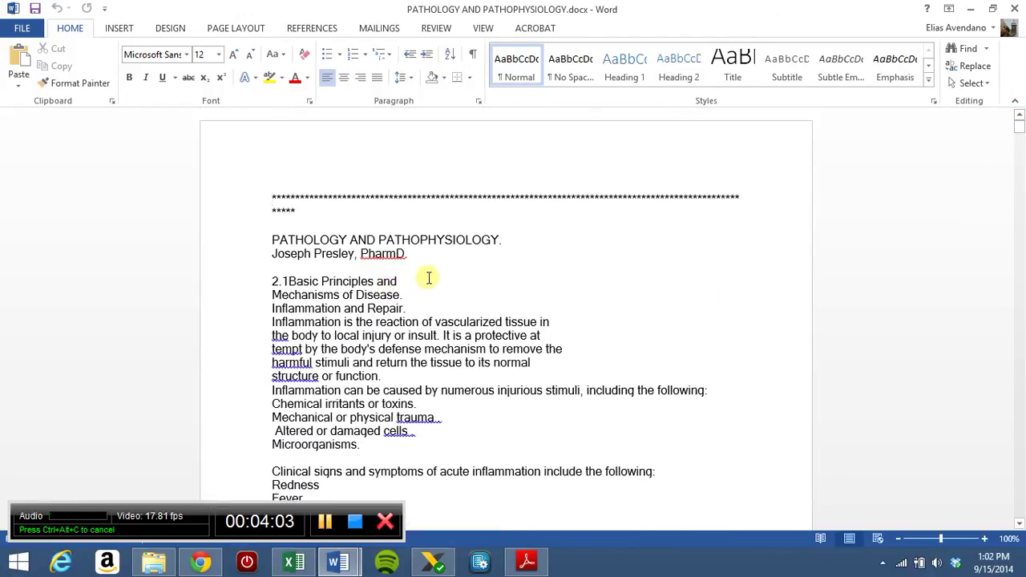
scroll(337, 261, down, 3)
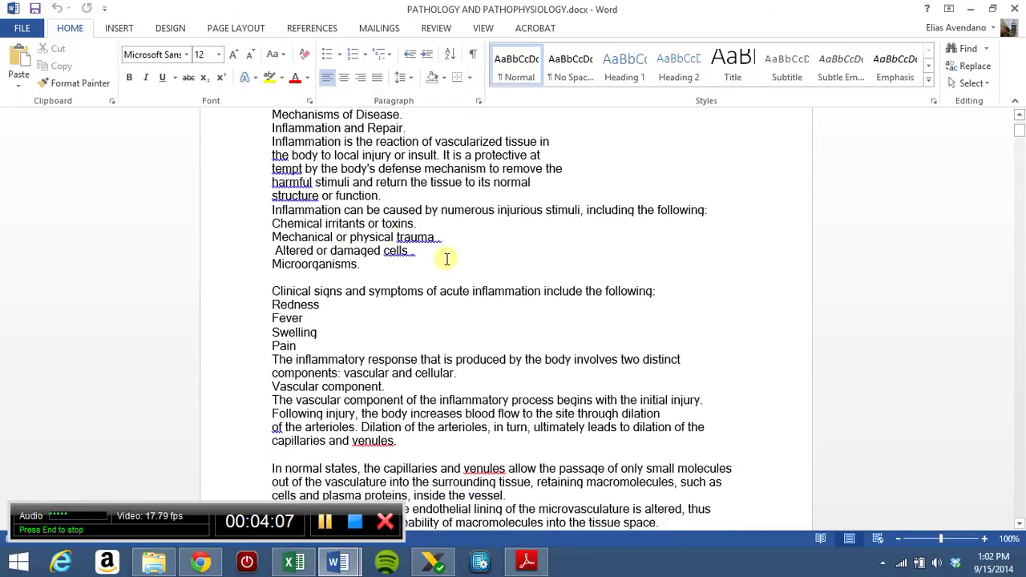
scroll(446, 258, down, 5)
scroll(393, 265, down, 6)
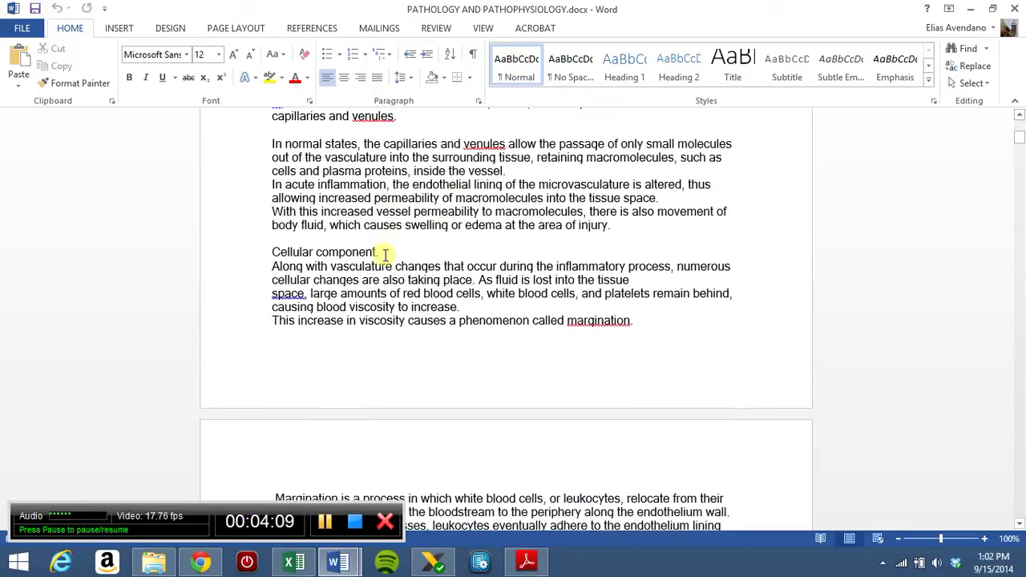
scroll(403, 340, down, 18)
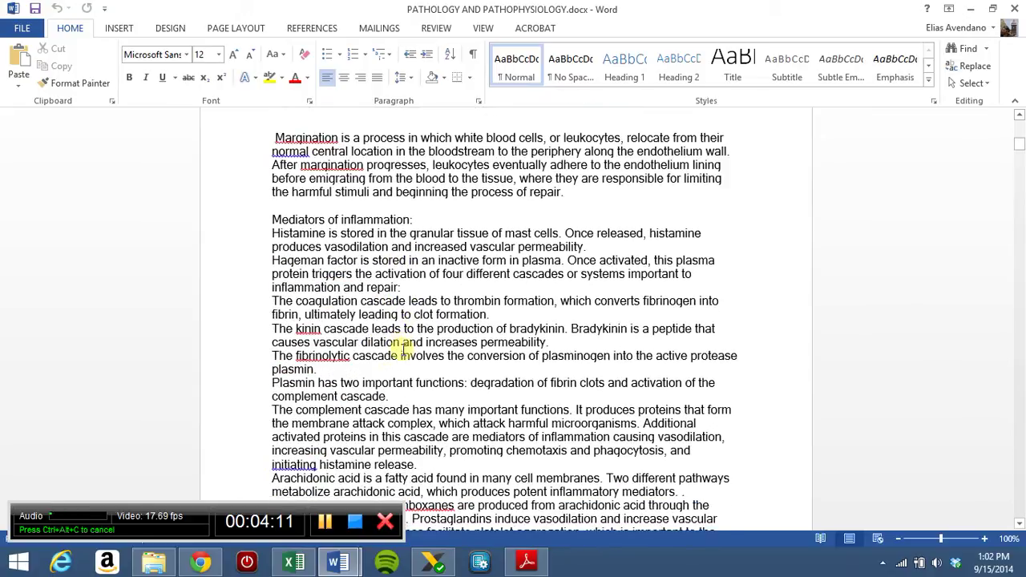
scroll(400, 351, down, 18)
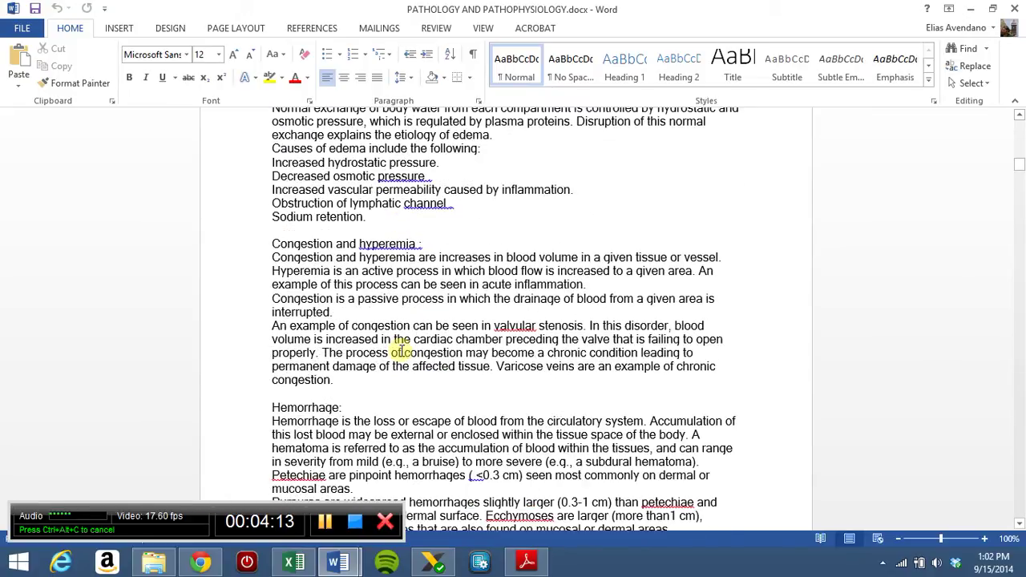
scroll(401, 351, down, 18)
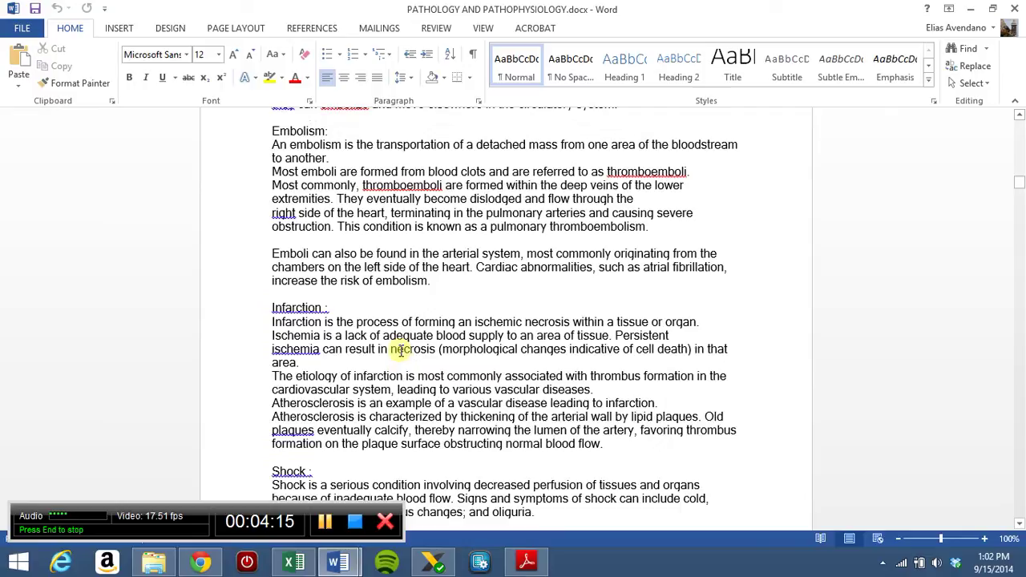
scroll(401, 350, down, 18)
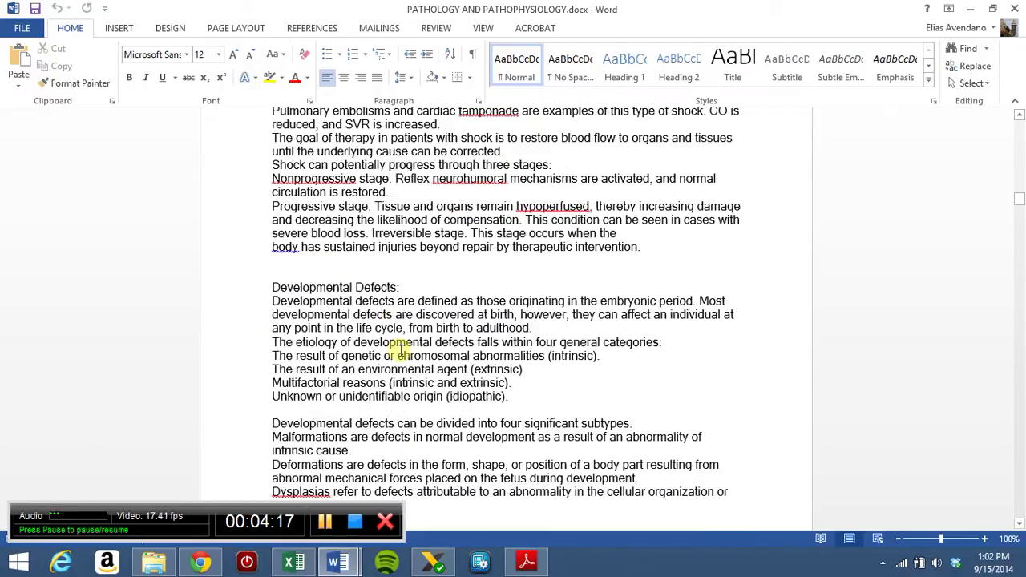
scroll(401, 350, down, 18)
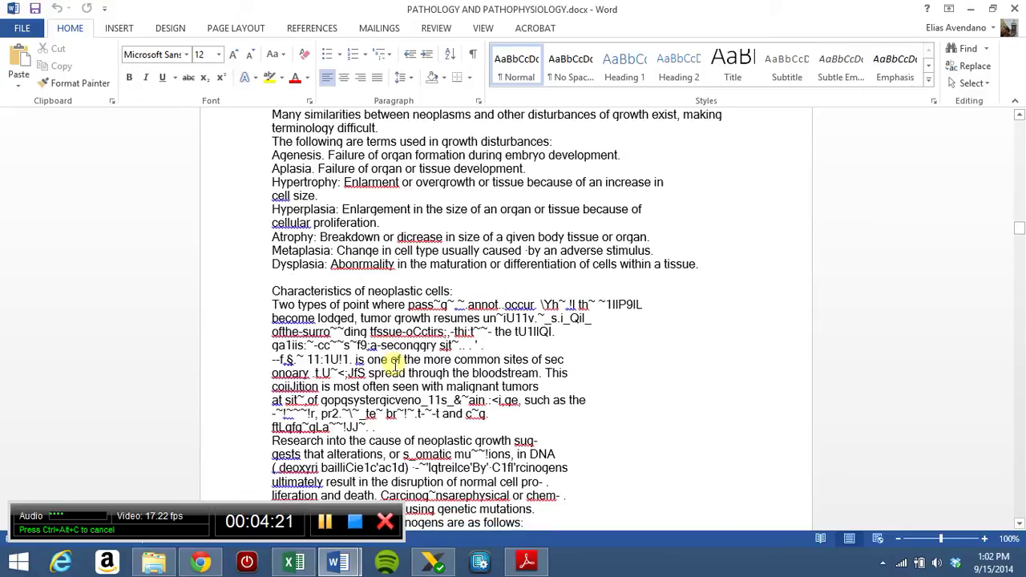
scroll(395, 366, up, 2)
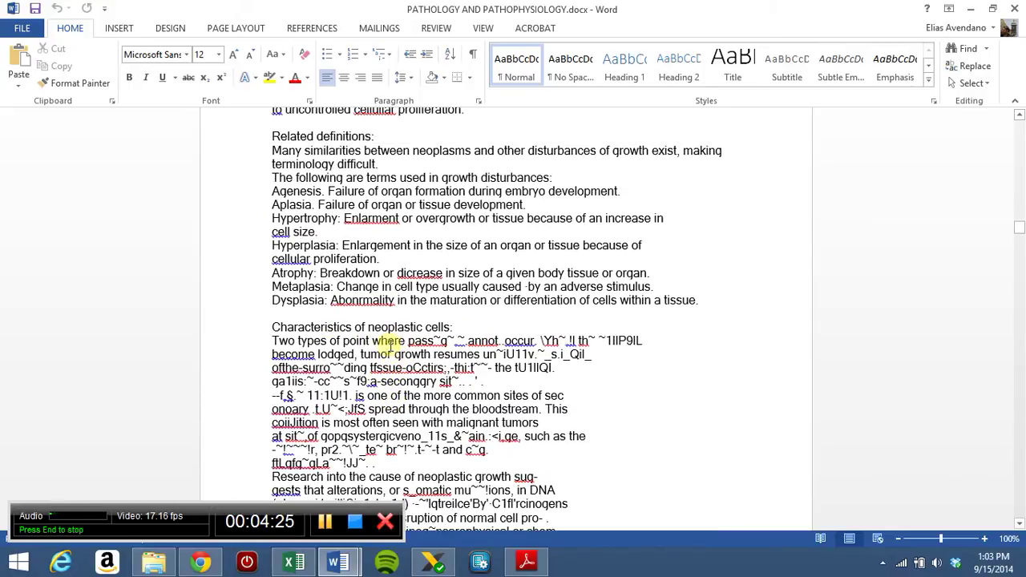
scroll(357, 343, down, 5)
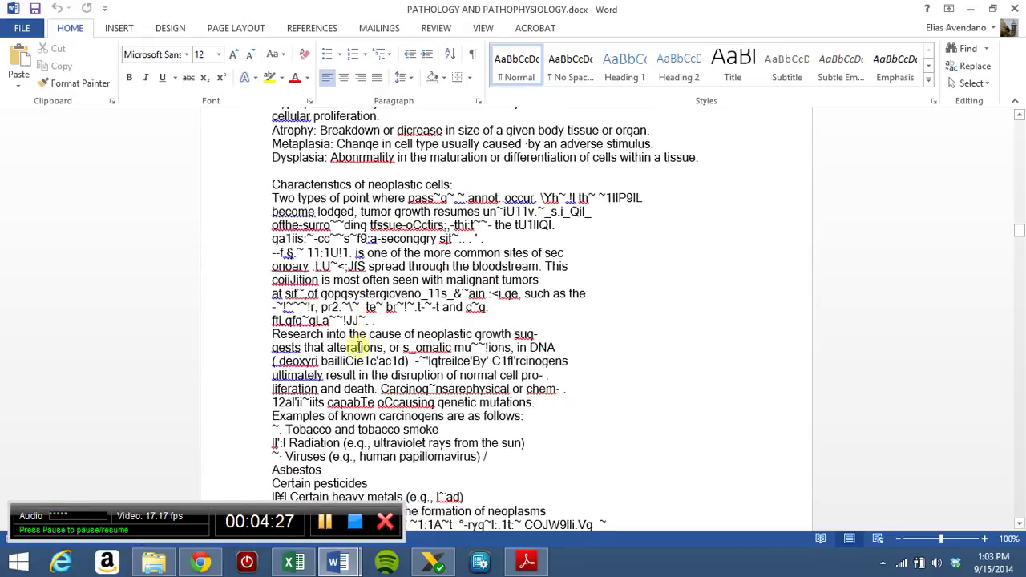
scroll(356, 340, up, 3)
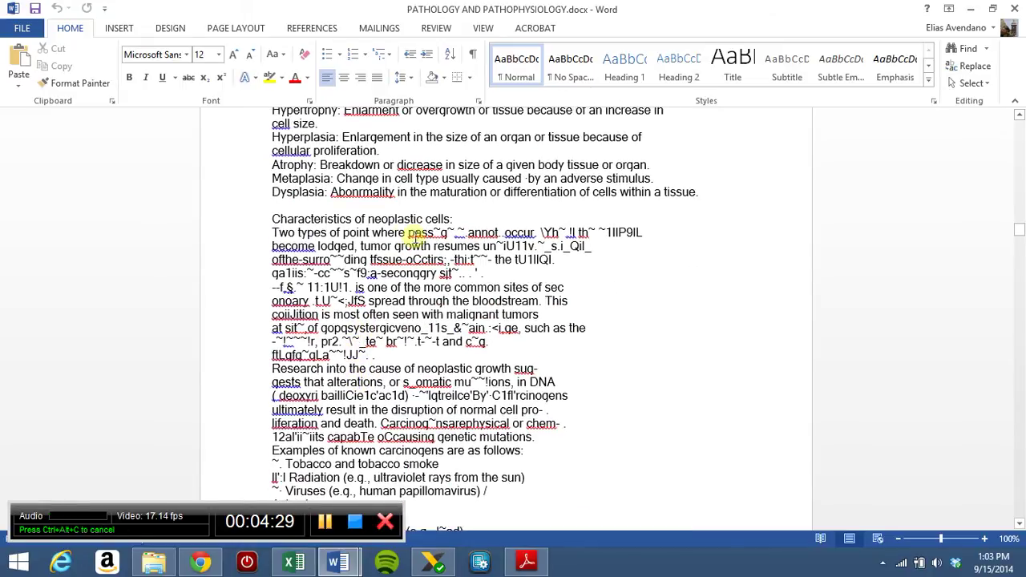
- Narrow the PATHOLOGY AND PATHOPHYSIOLOGY.docx window so it sits beside page 45 of APHA-fpgee_OCR.pdf
click(325, 522)
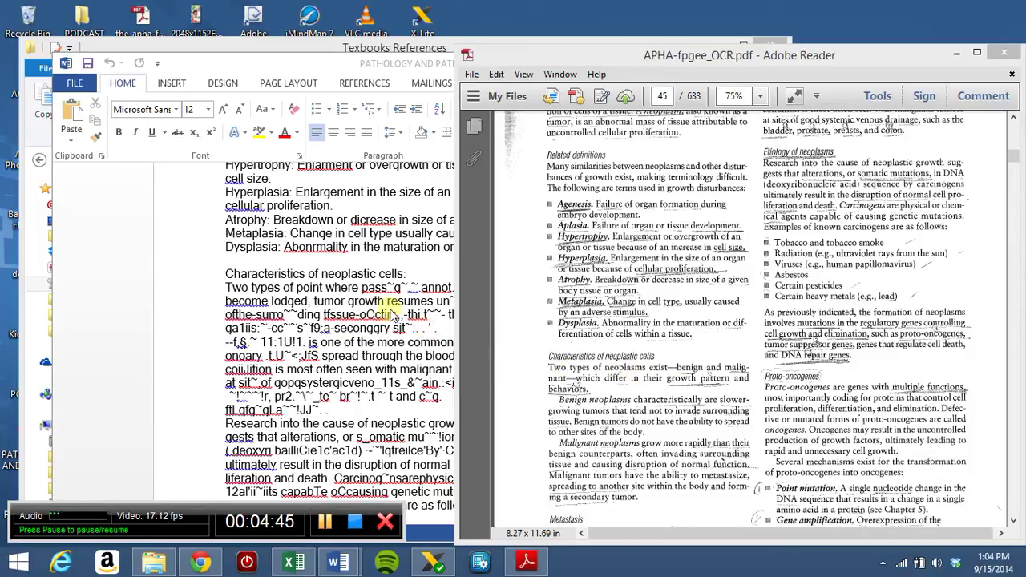
click(303, 288)
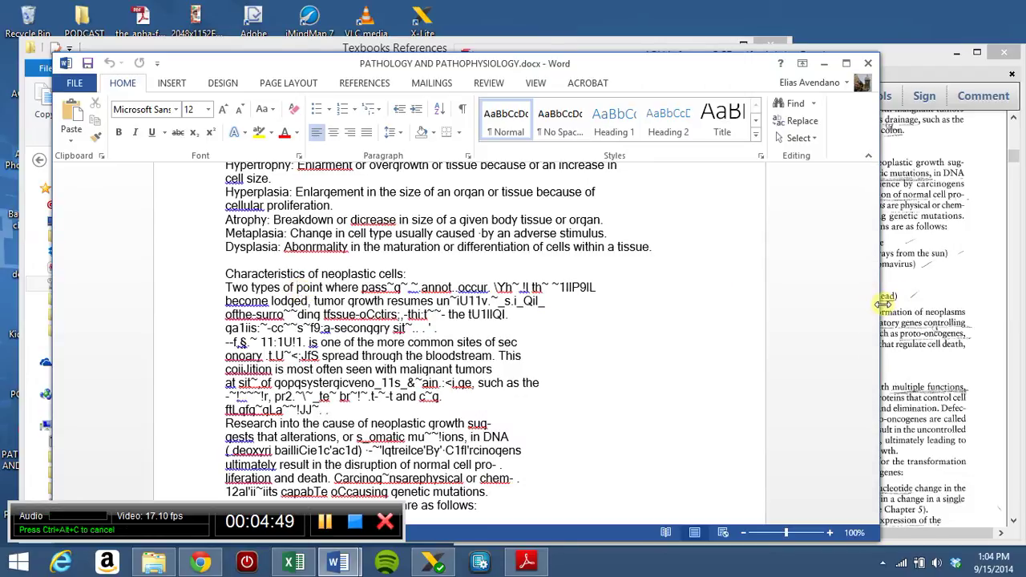
drag(879, 302, 539, 320)
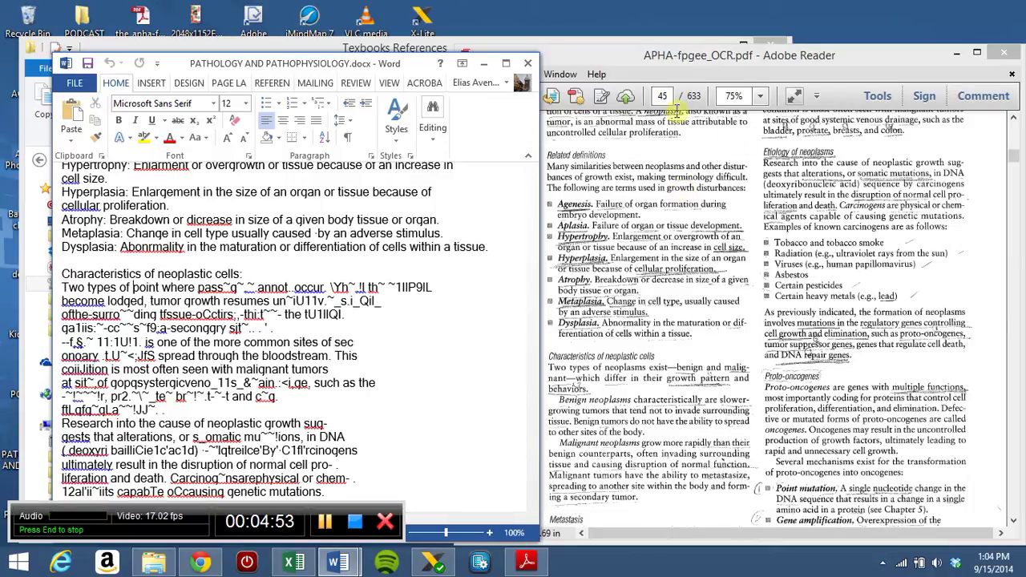
- Set the zoom of APHA-fpgee_OCR.pdf to 100% in Adobe Reader
click(639, 57)
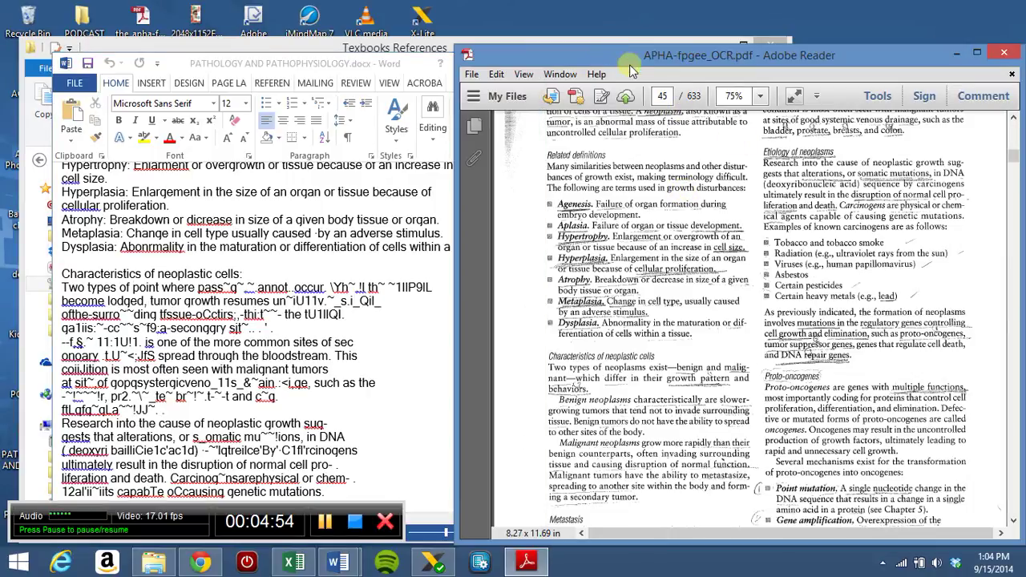
click(761, 99)
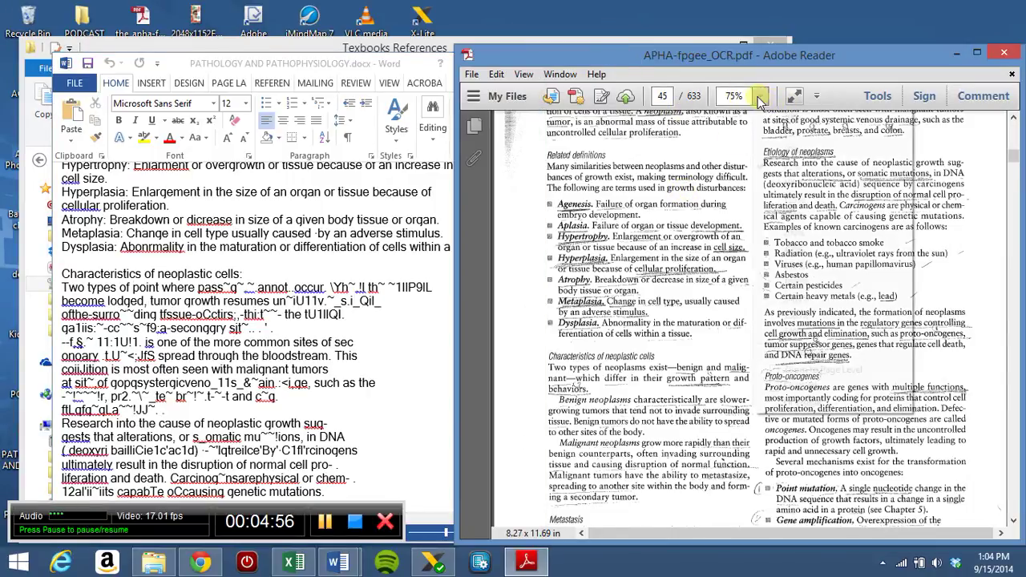
click(794, 183)
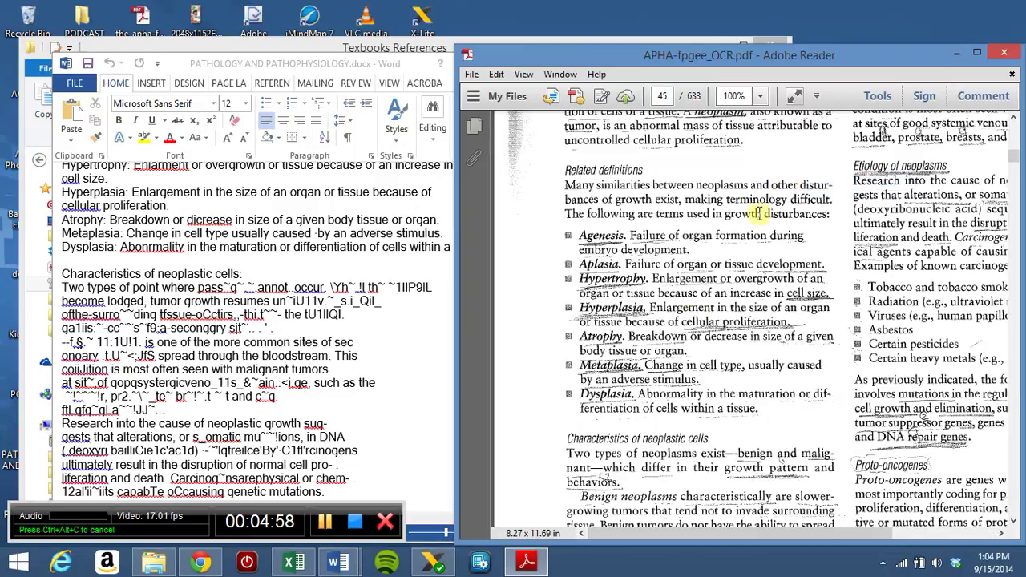
- In the Word document, insert "neoplasm exist -" after "Two types of" under Characteristics of neoplastic cells
click(308, 340)
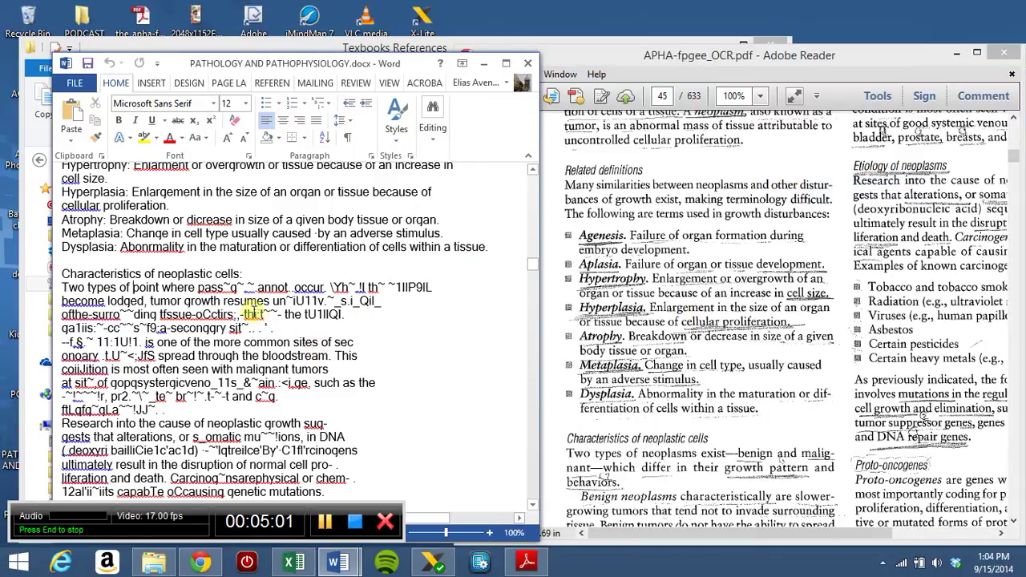
click(142, 286)
text(neopl)
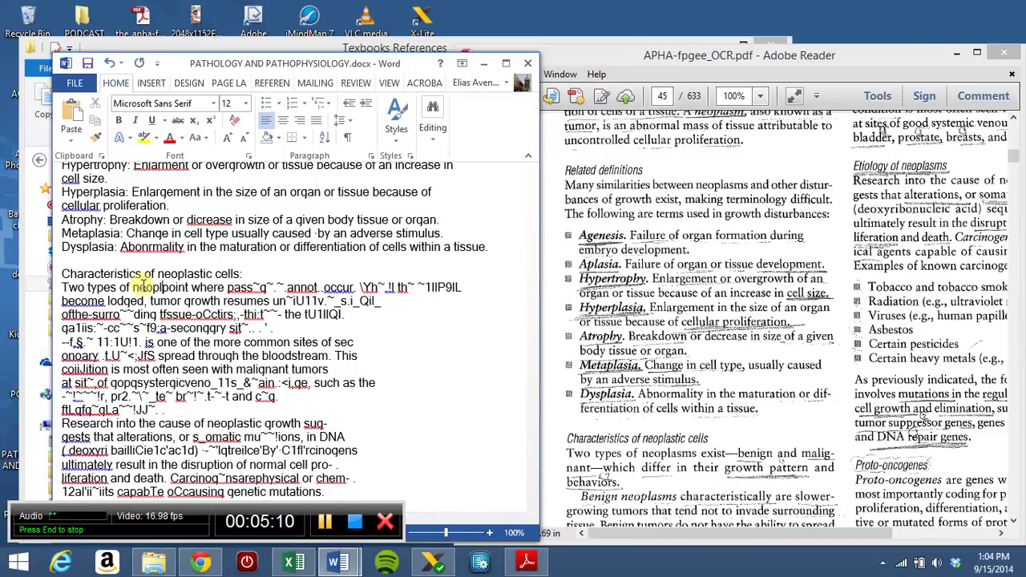
text(asm)
key(BackSpace)
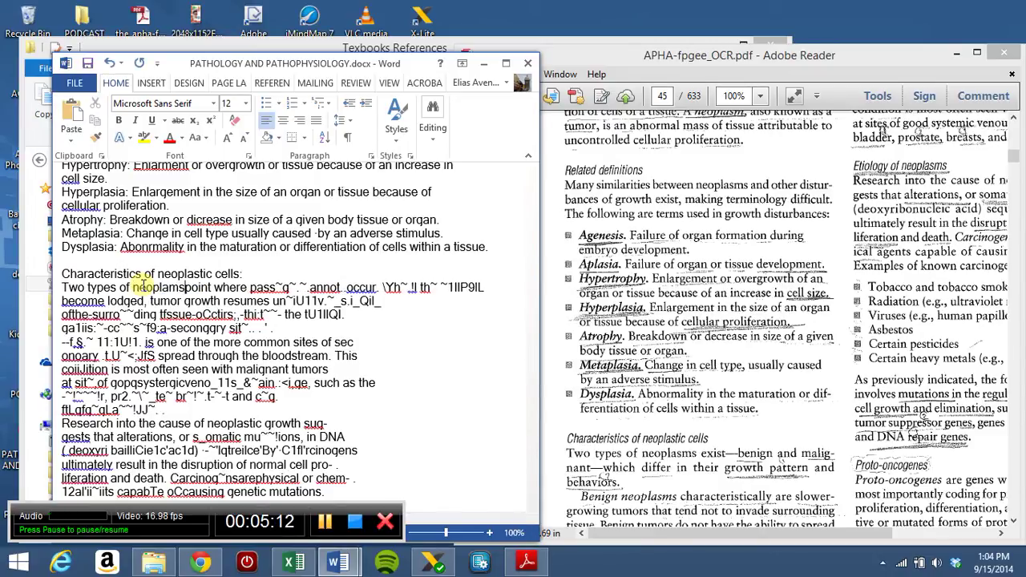
text(sm )
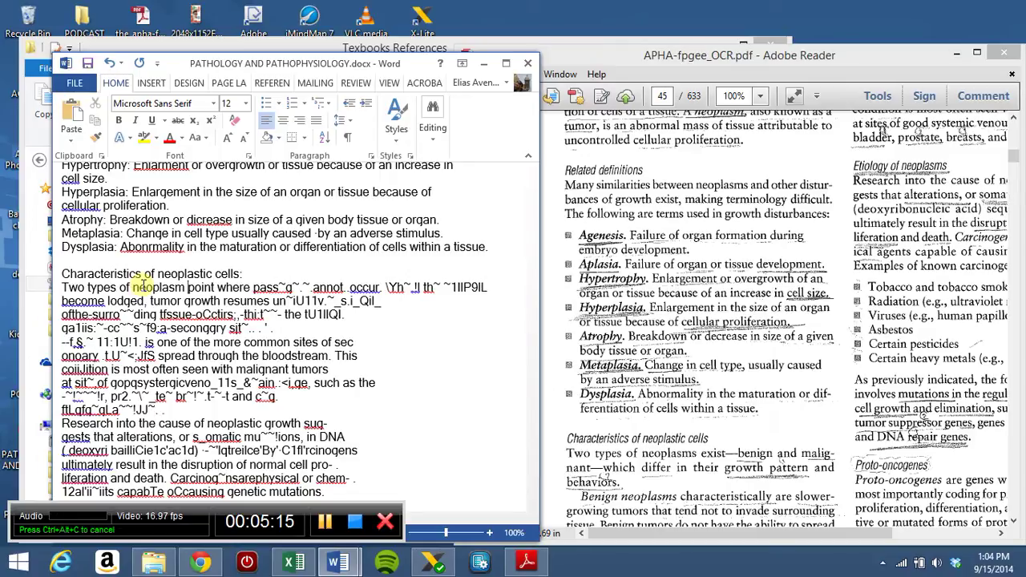
text(exust)
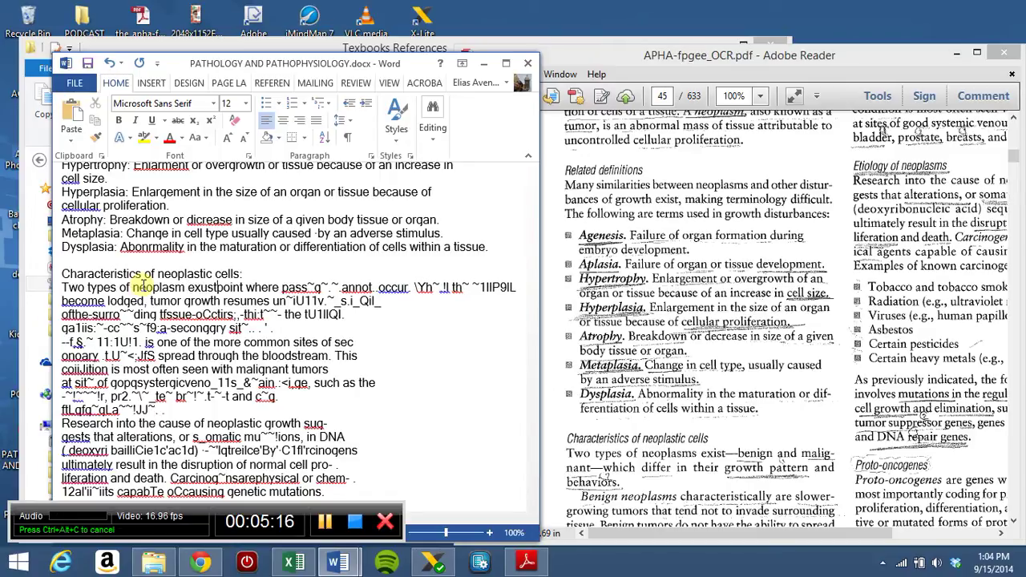
key(BackSpace)
key(BackSpace)
key(BackSpace)
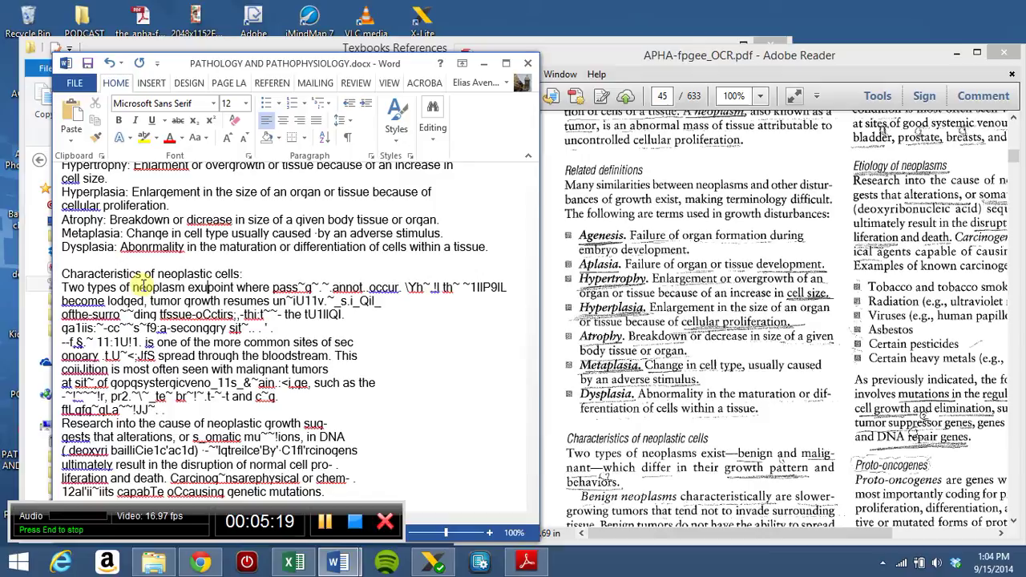
text(ist )
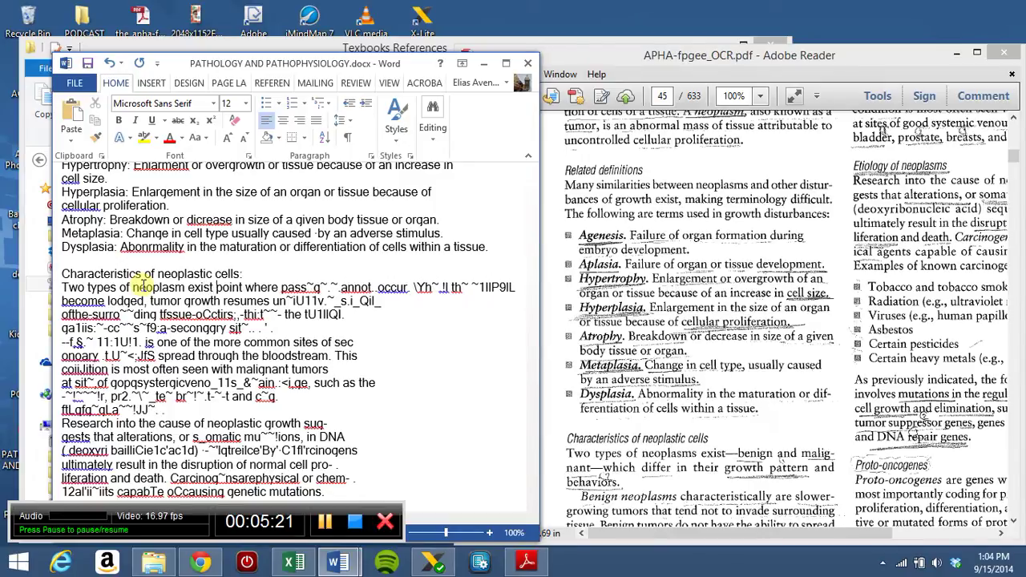
text(- )
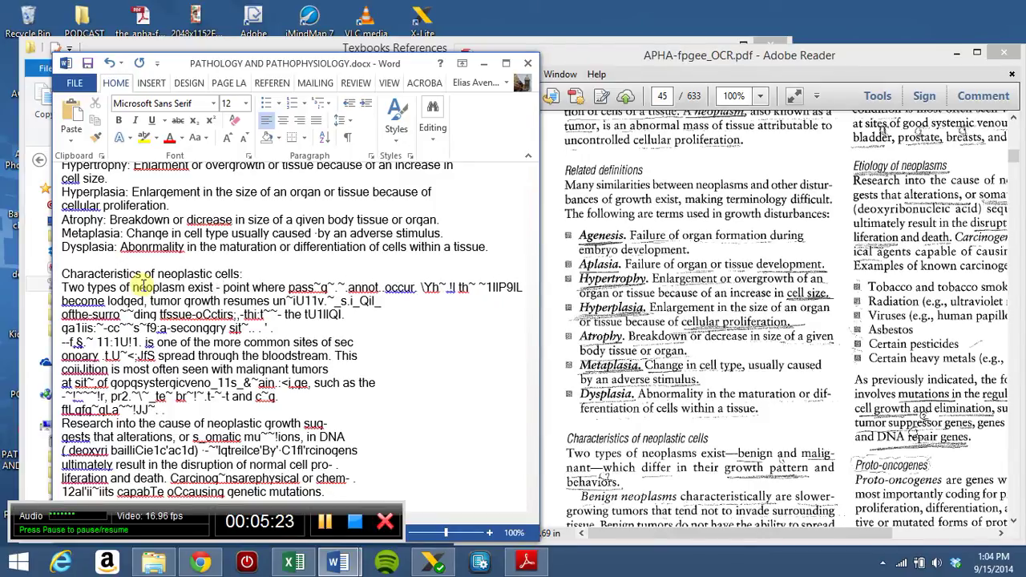
- Add the word "benign" after "Two types of neoplasm exist -"
text(begin)
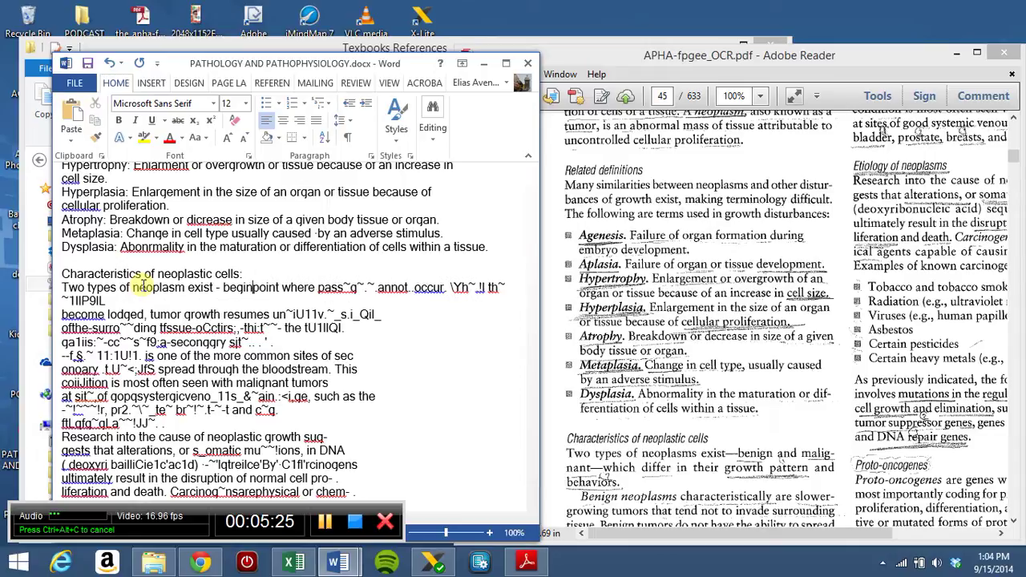
key(BackSpace)
key(BackSpace)
key(BackSpace)
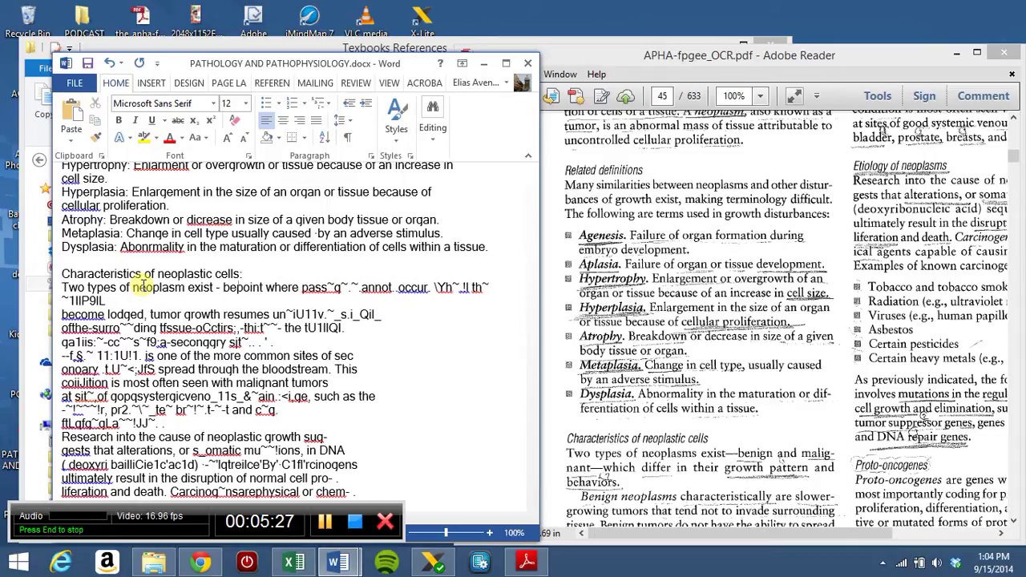
text(ningn)
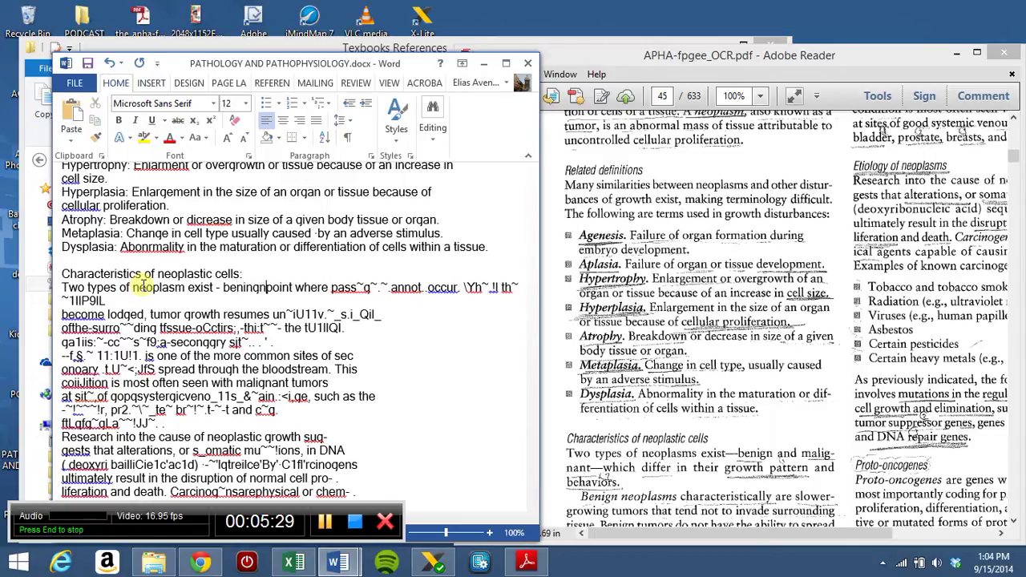
key(BackSpace)
key(BackSpace)
key(BackSpace)
key(BackSpace)
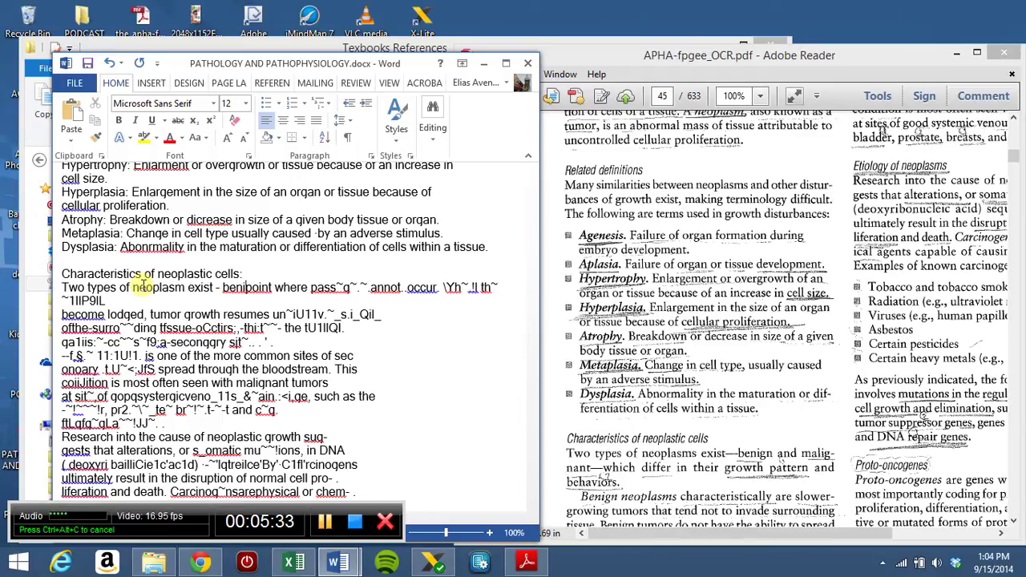
text(gn )
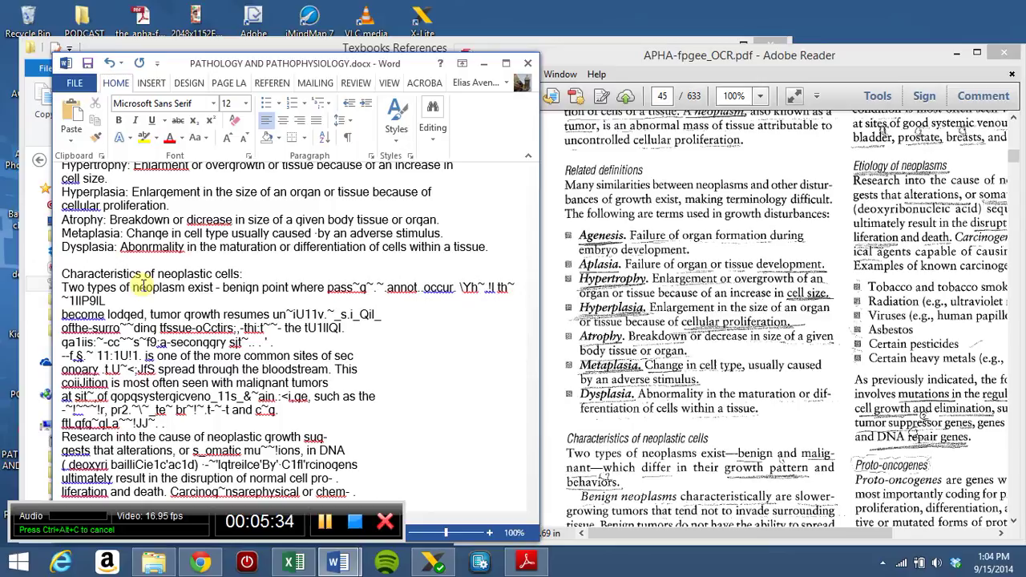
- Insert "and malignat - which" after "benign" in the sentence under Characteristics of neoplastic cells
text(and )
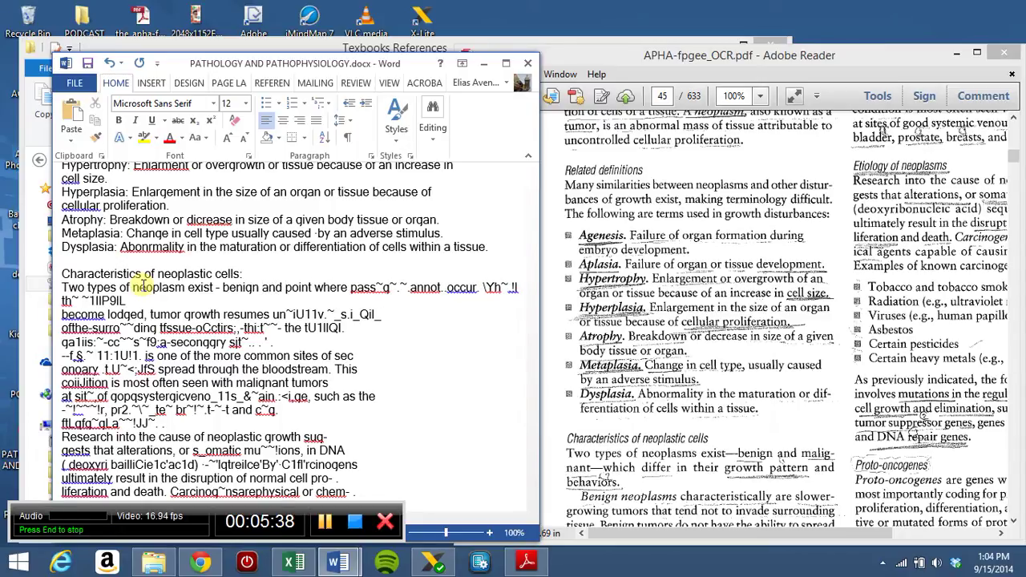
text(malignat)
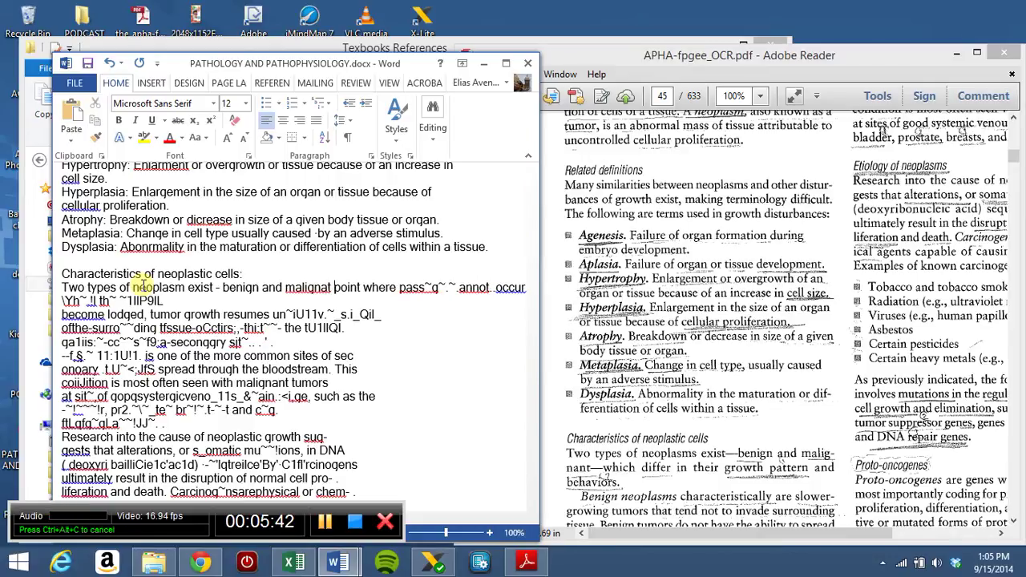
text( - which)
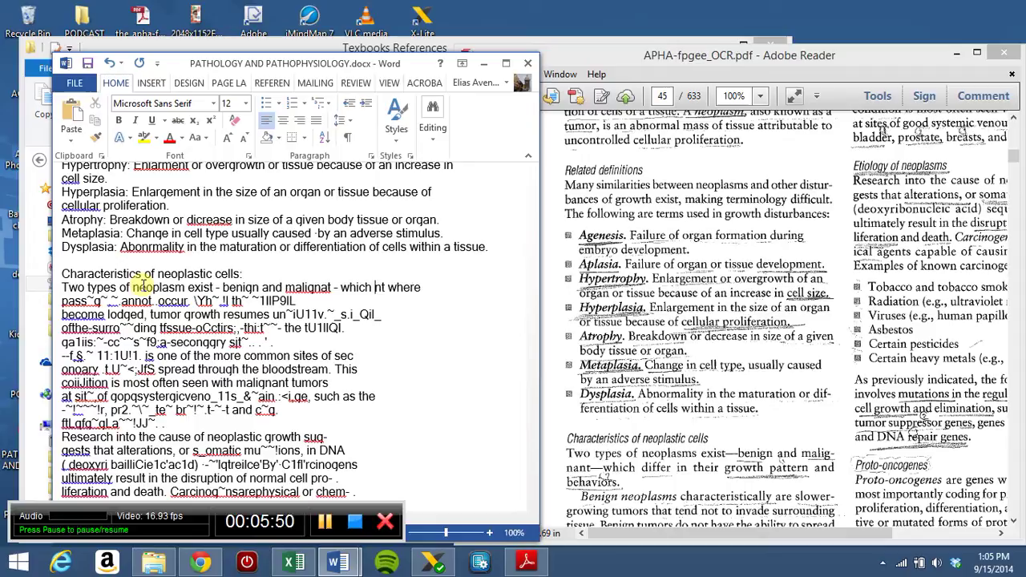
- Delete the leftover scanned text "point where" and the following "p" after "which"
key(Delete)
key(Delete)
key(Delete)
key(Delete)
key(Delete)
key(Delete)
key(Delete)
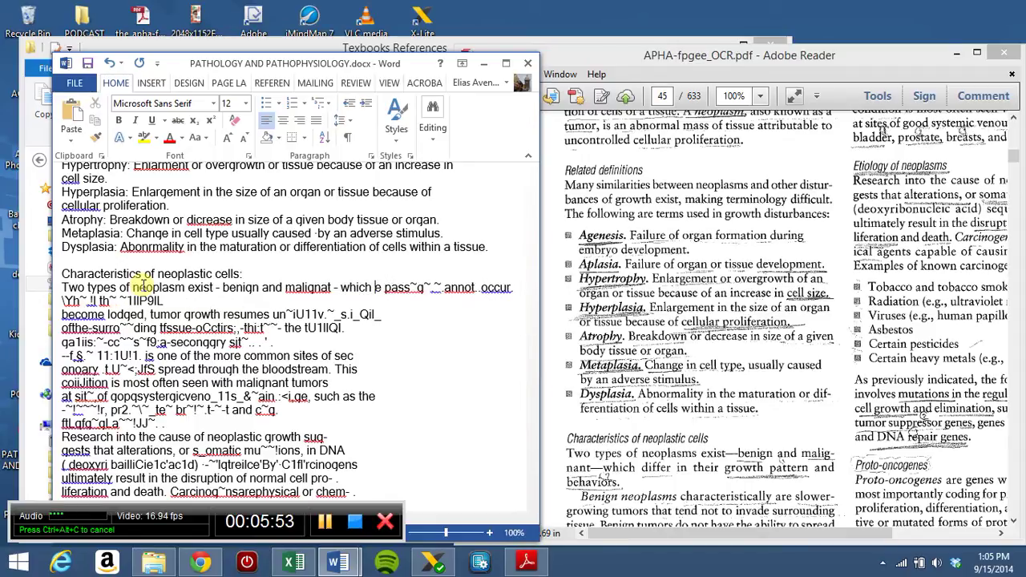
key(Delete)
key(Delete)
key(Delete)
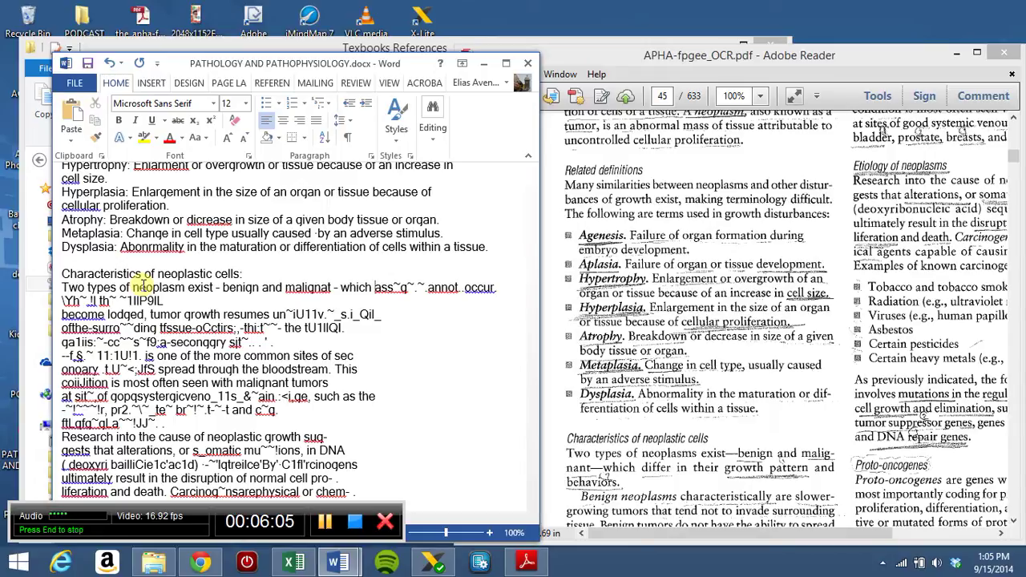
- Continue the sentence after "which" with "differ in their growth"
text(differ in)
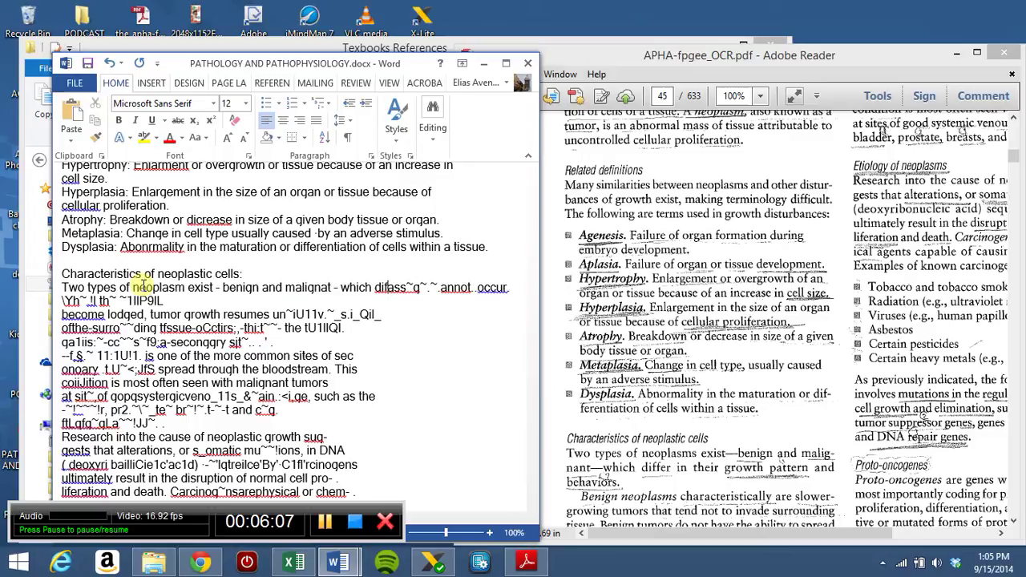
text( their )
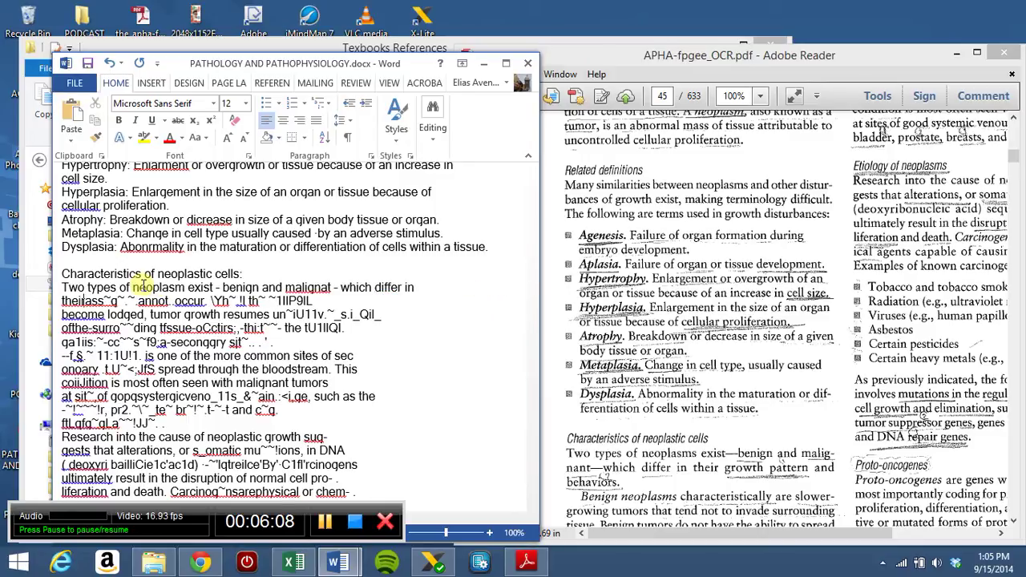
text(gr)
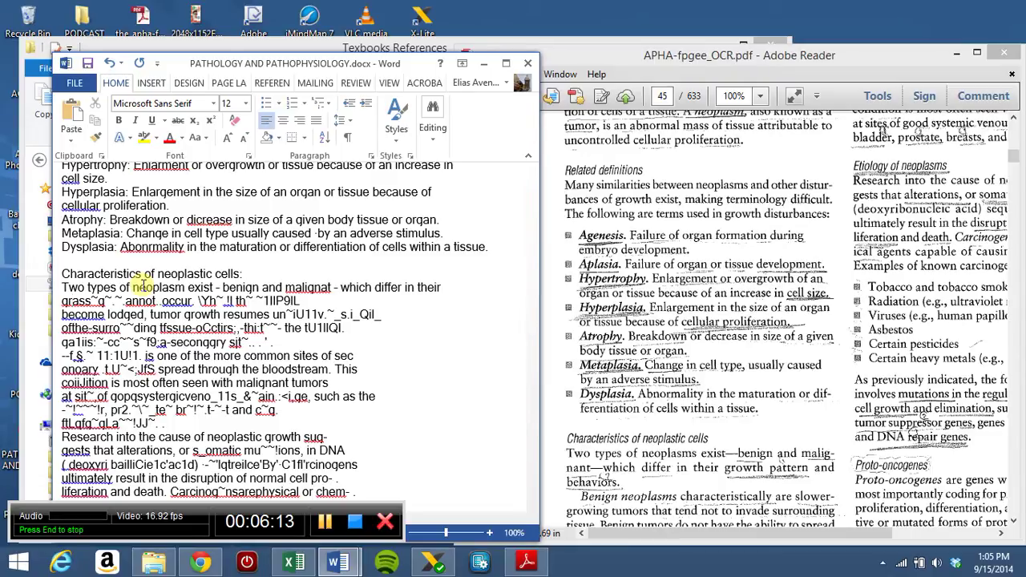
text(o)
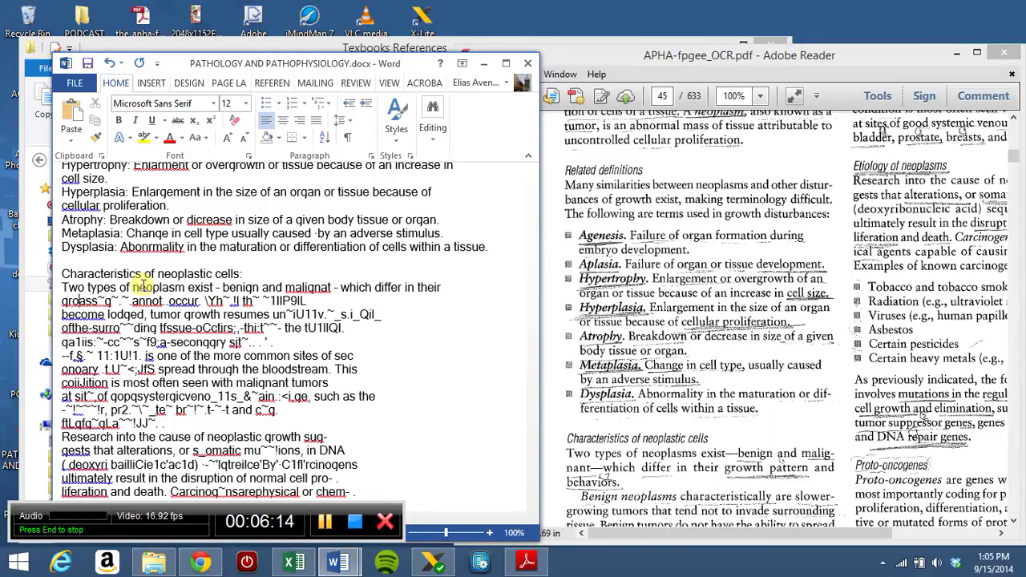
text(wth )
text(pTTERN )
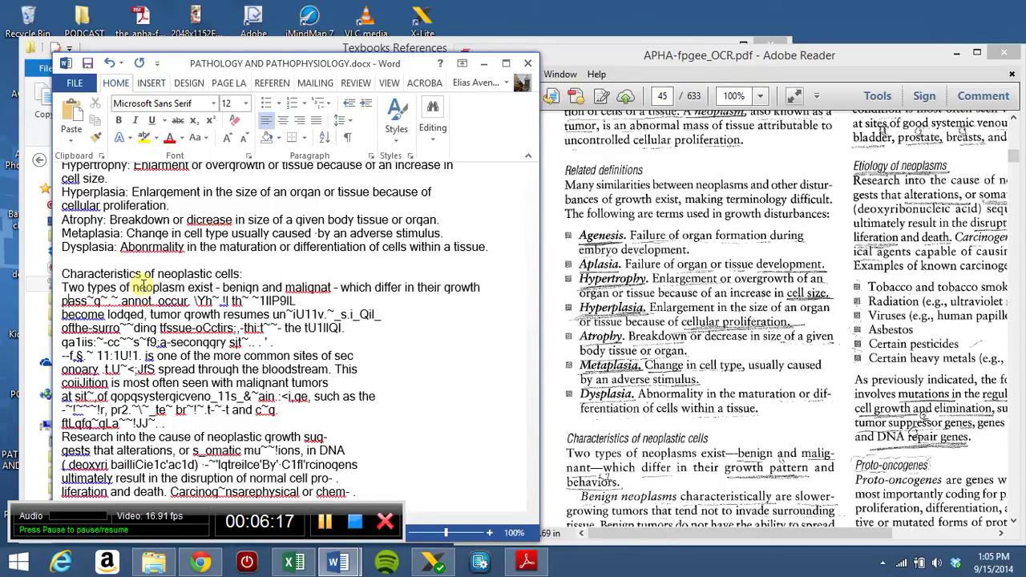
text(B)
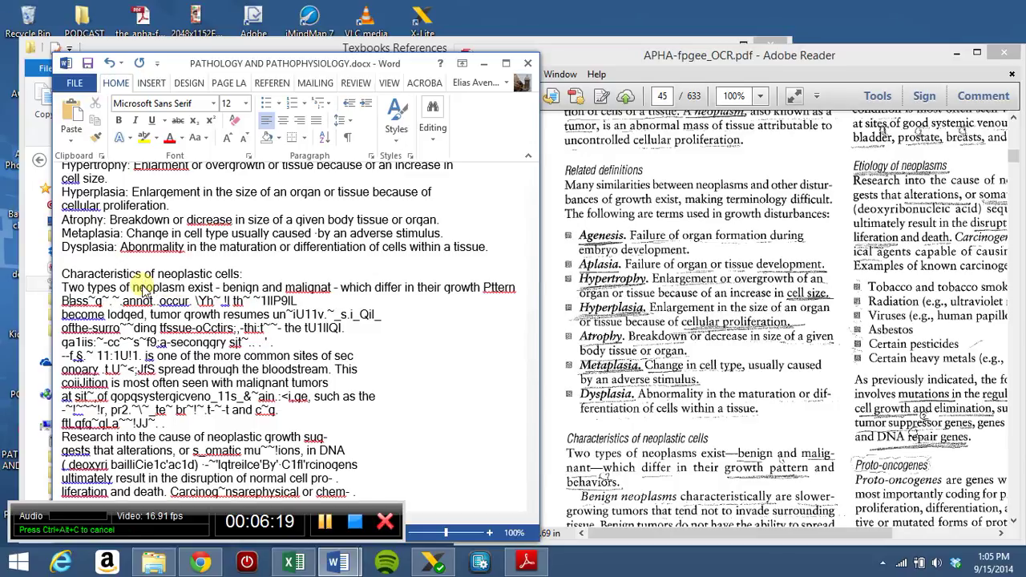
key(BackSpace)
key(BackSpace)
key(BackSpace)
key(BackSpace)
key(BackSpace)
key(BackSpace)
key(BackSpace)
key(BackSpace)
key(BackSpace)
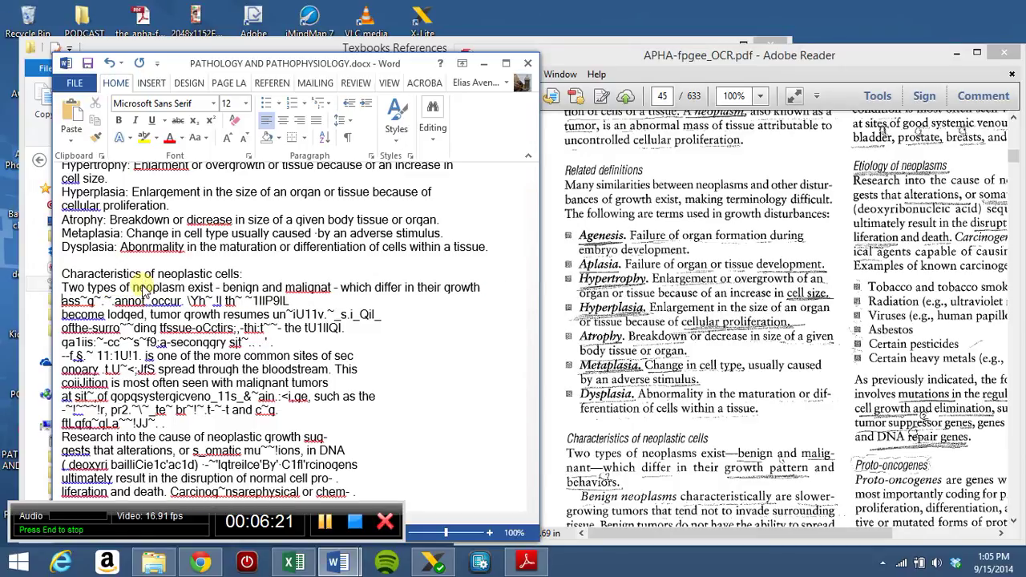
key(BackSpace)
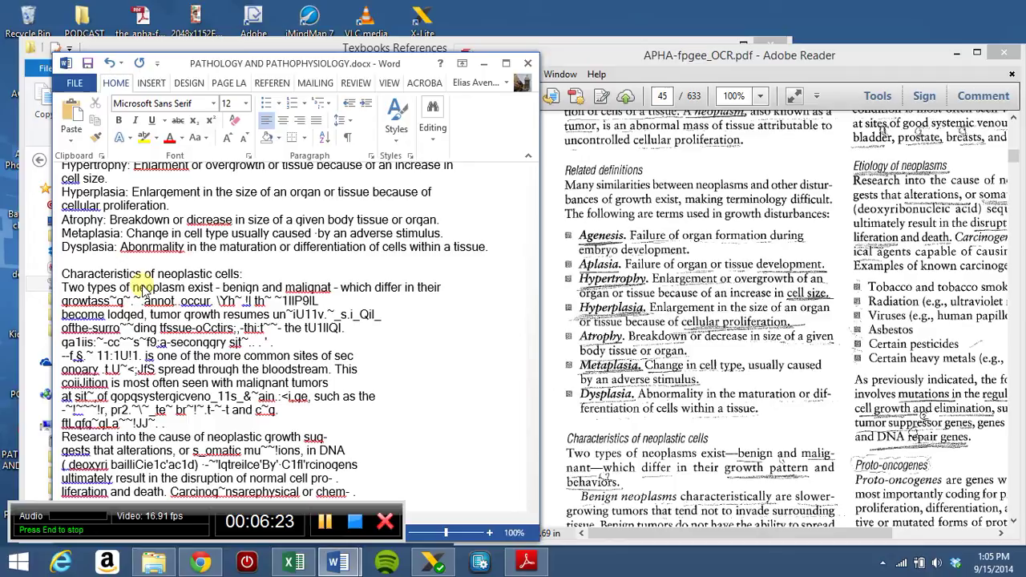
- Complete the sentence with "pattern and behavior." and move the remaining scanned text onto a new line
text(pa)
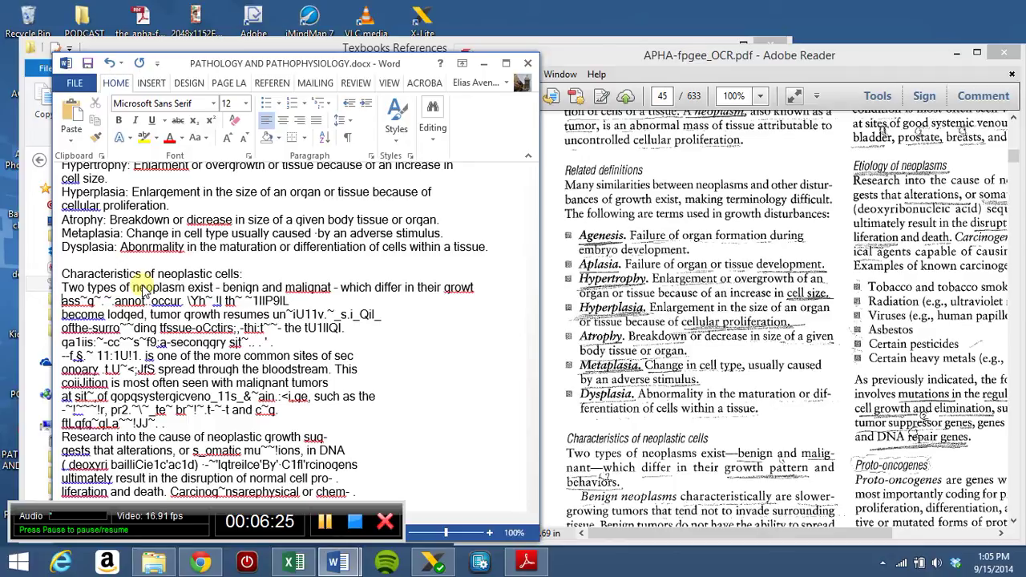
key(Delete)
text(b)
key(BackSpace)
text(ttern a)
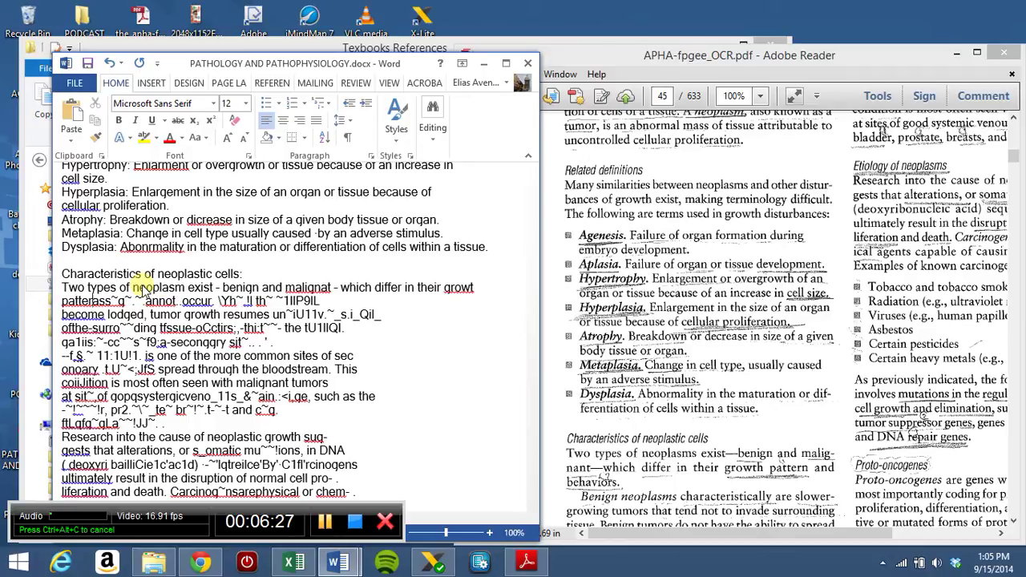
text(ba)
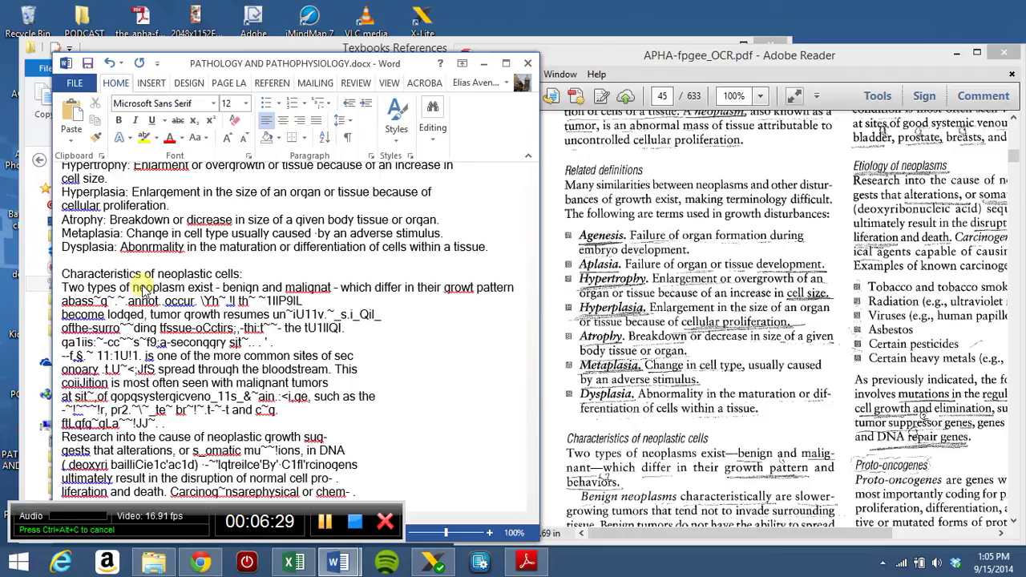
key(BackSpace)
text(nd be)
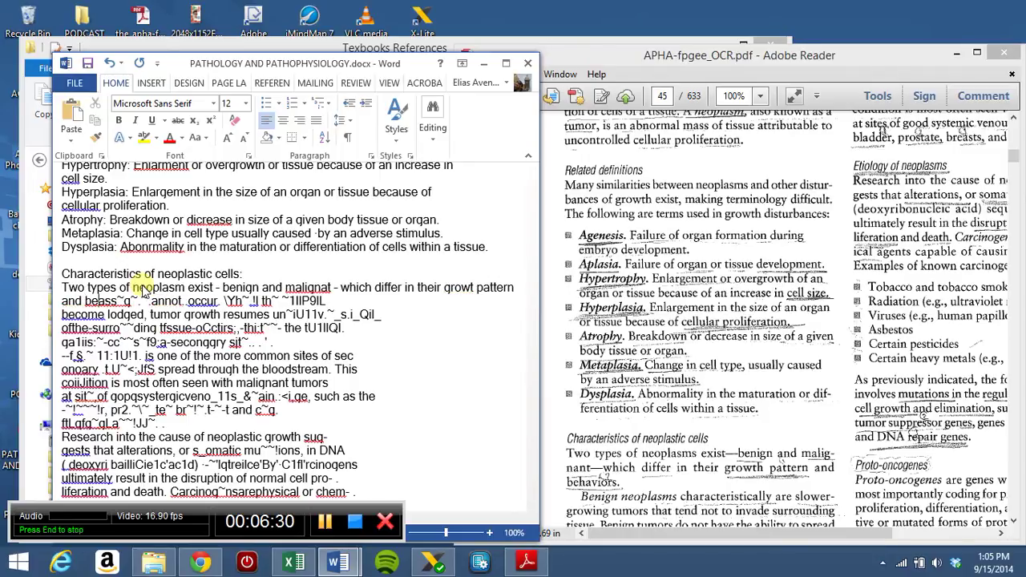
text(haviorl)
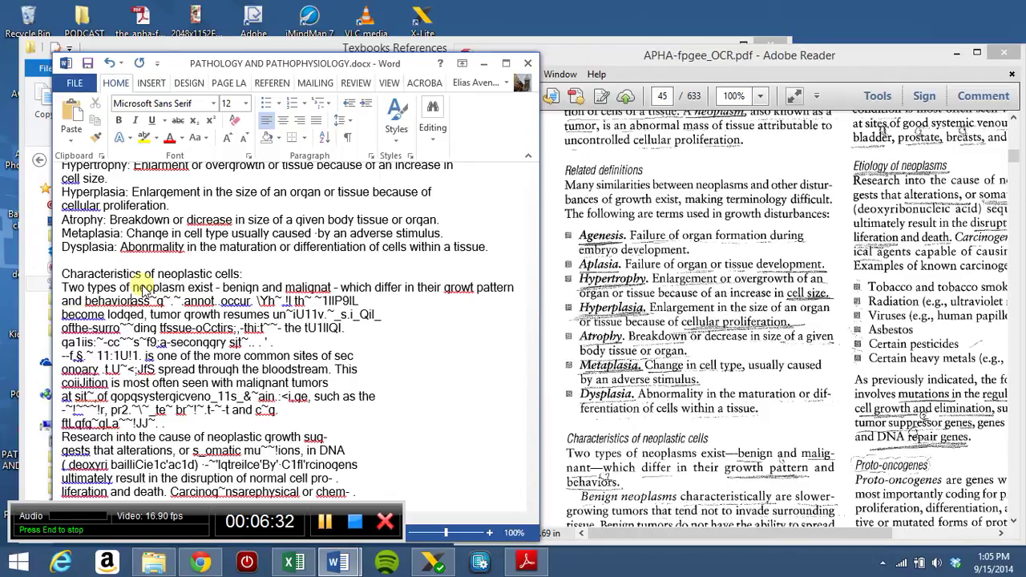
key(BackSpace)
key(Return)
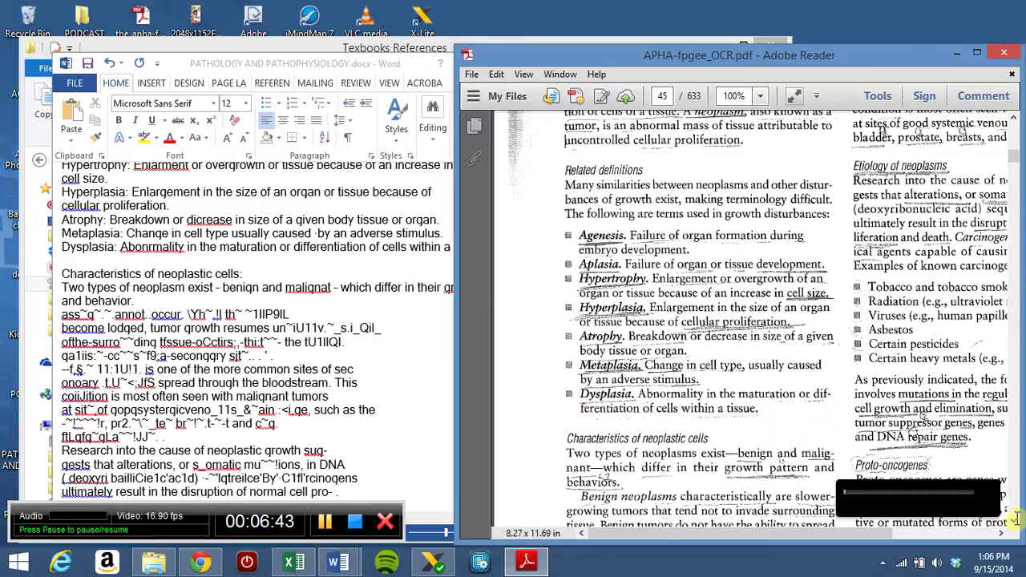
click(320, 523)
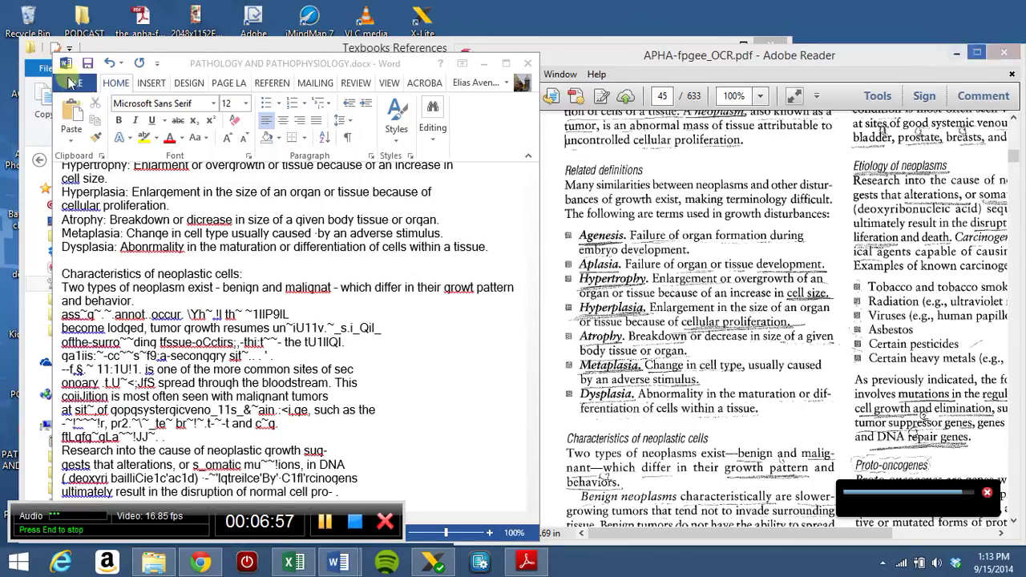
click(69, 79)
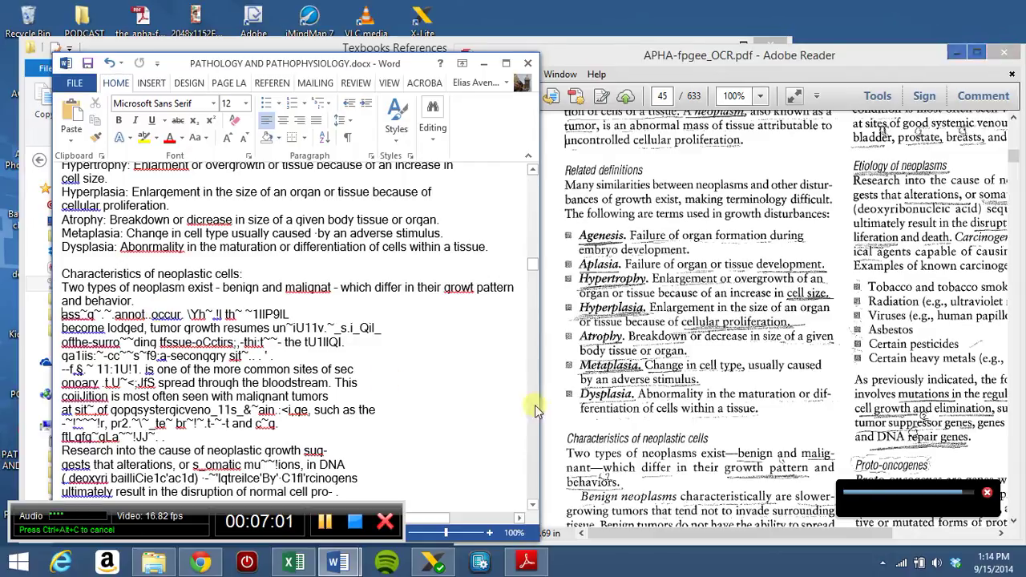
click(325, 522)
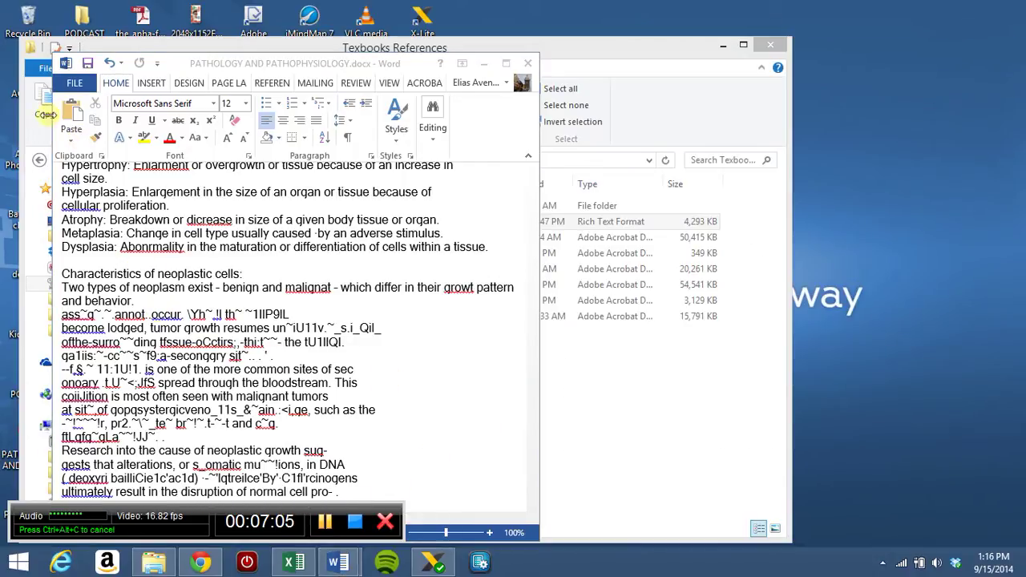
- Try to save the document as an Adobe PDF named PATHOLOGY AND PATHOPHYSIOLOGY.pdf on the Desktop, allowing PDFMaker to save the file first
click(75, 88)
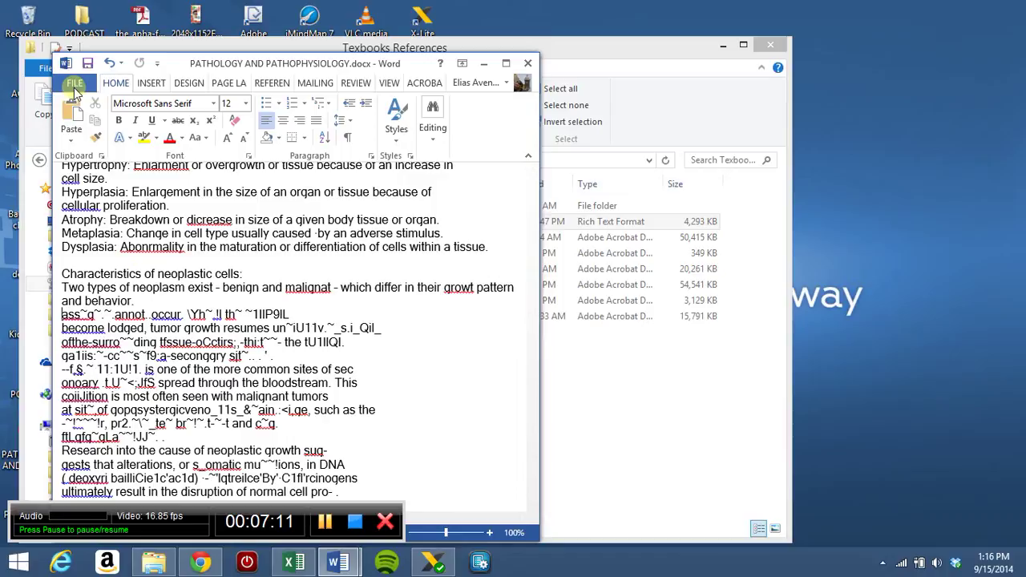
click(75, 87)
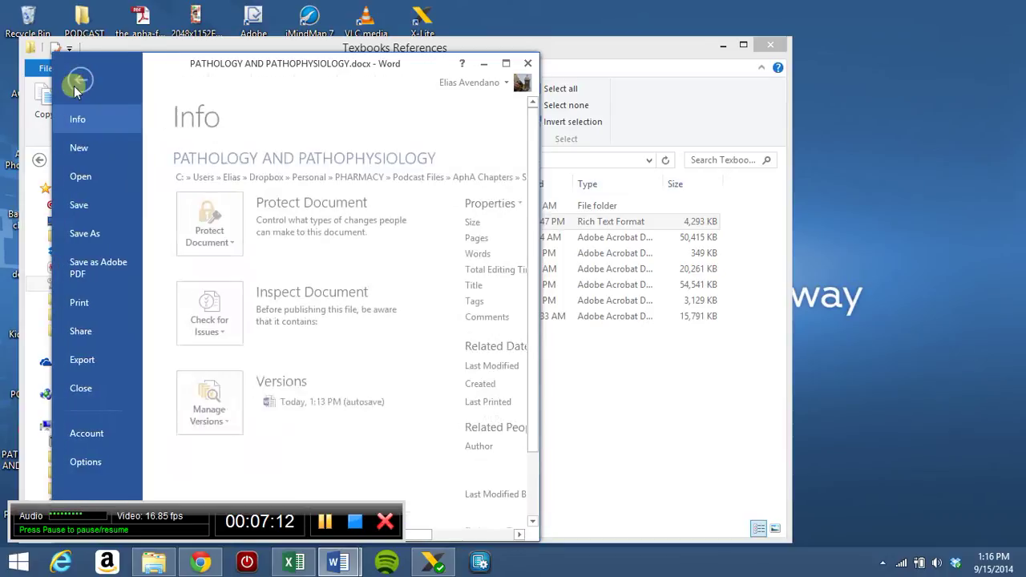
click(83, 269)
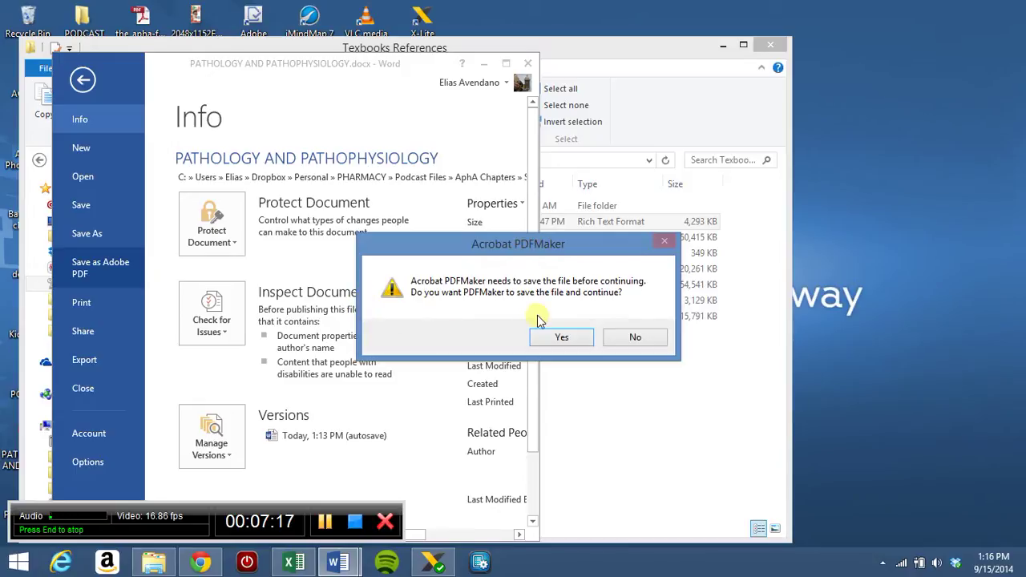
click(560, 338)
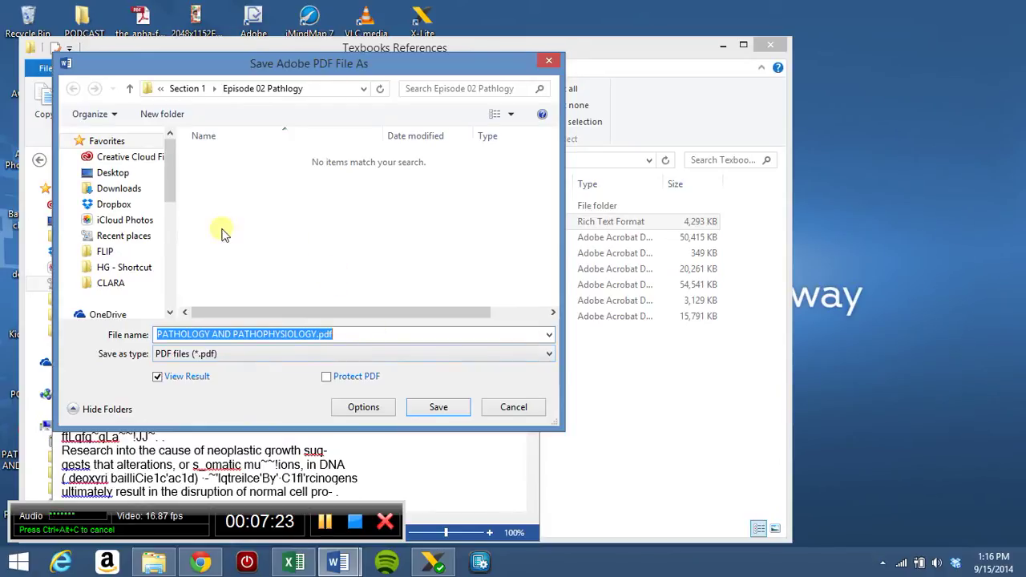
click(114, 174)
click(436, 408)
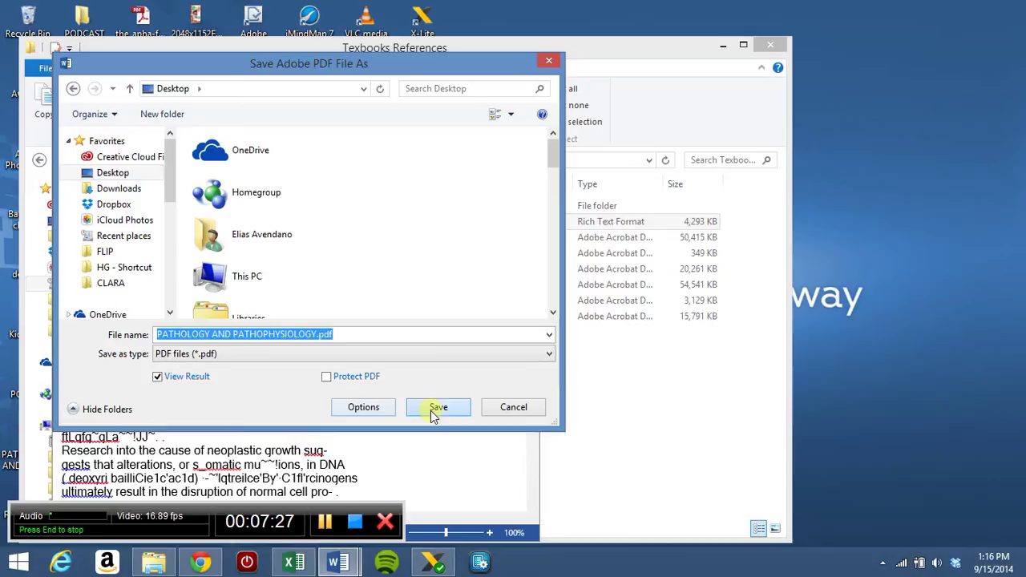
click(557, 283)
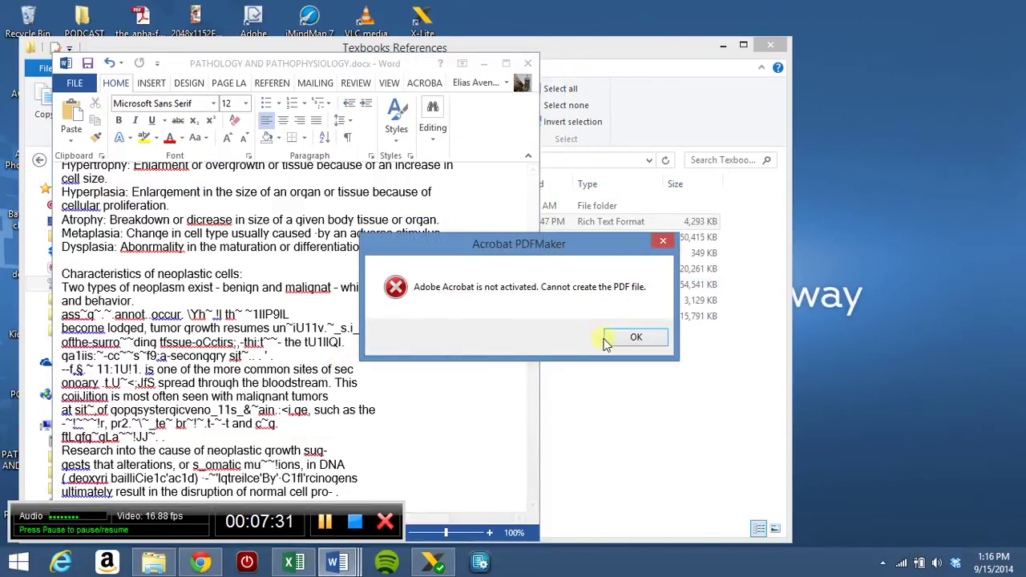
click(633, 338)
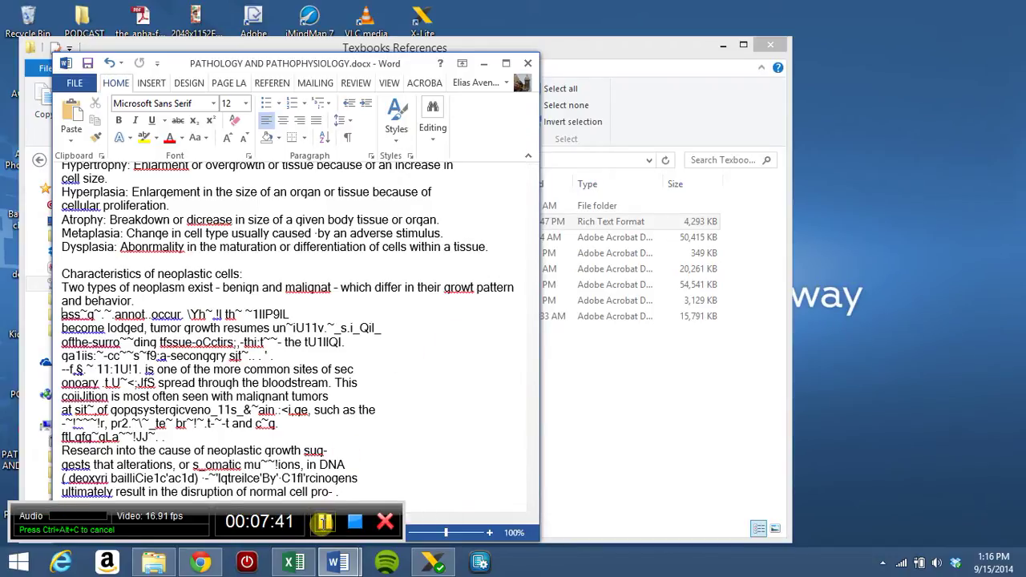
click(323, 522)
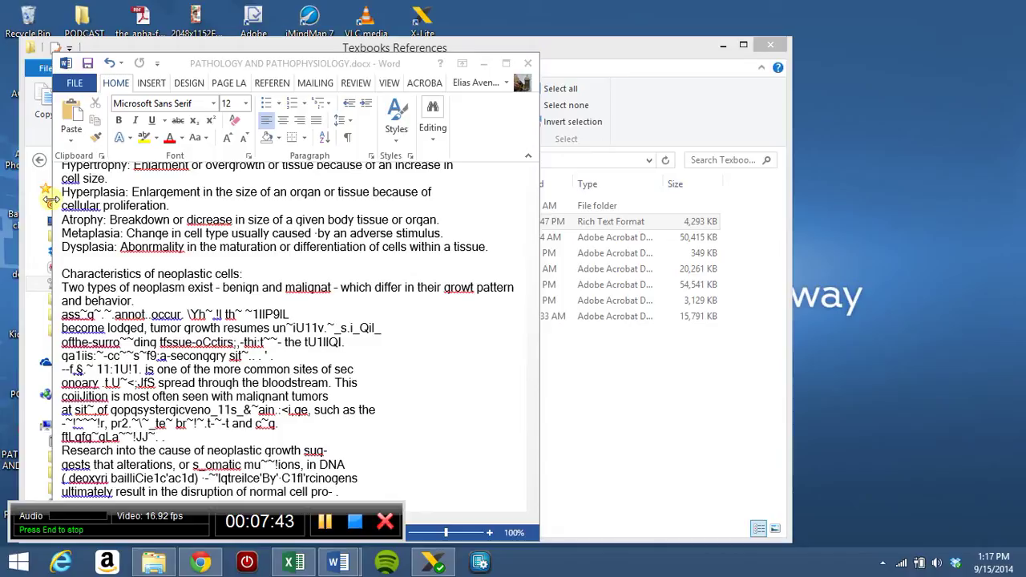
click(85, 89)
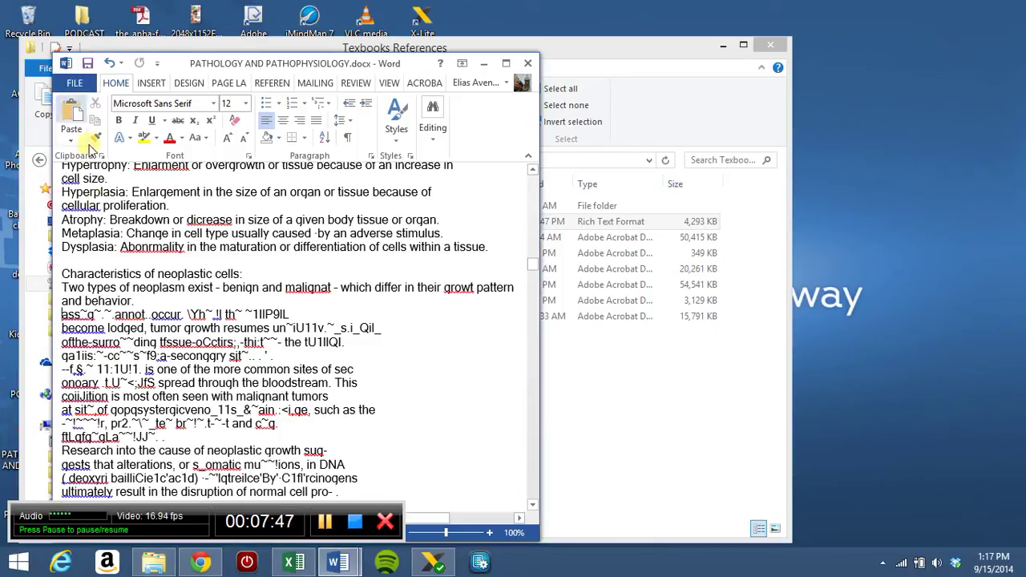
click(202, 563)
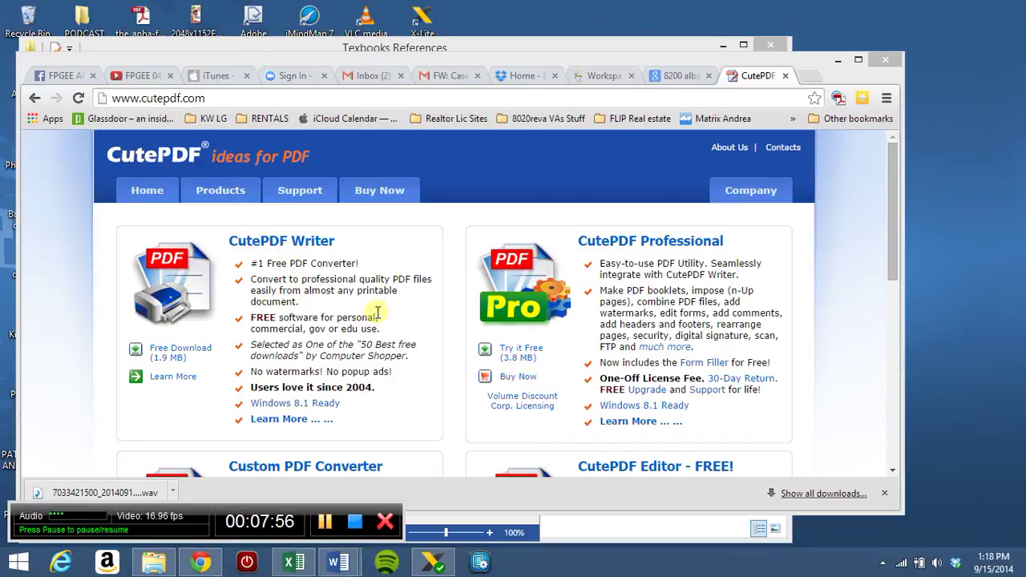
drag(892, 260, 892, 359)
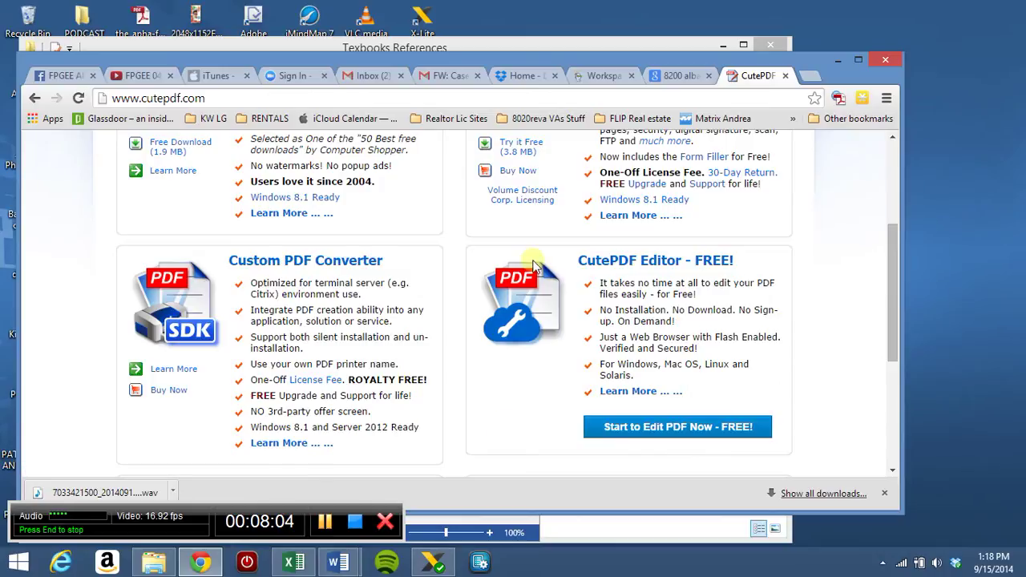
click(838, 61)
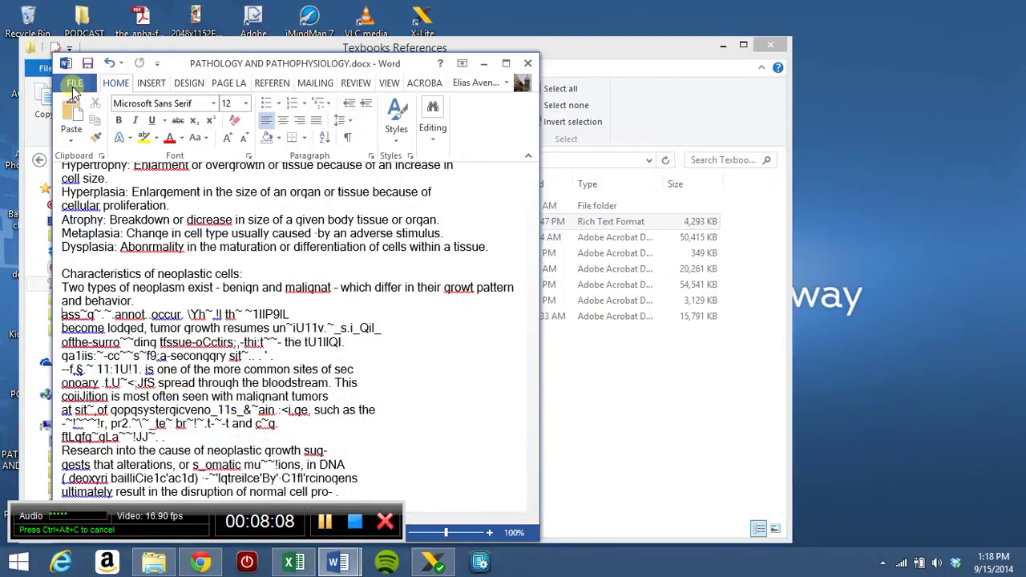
- Print one copy of the whole PATHOLOGY AND PATHOPHYSIOLOGY.docx chapter to the CutePDF Writer printer
click(73, 85)
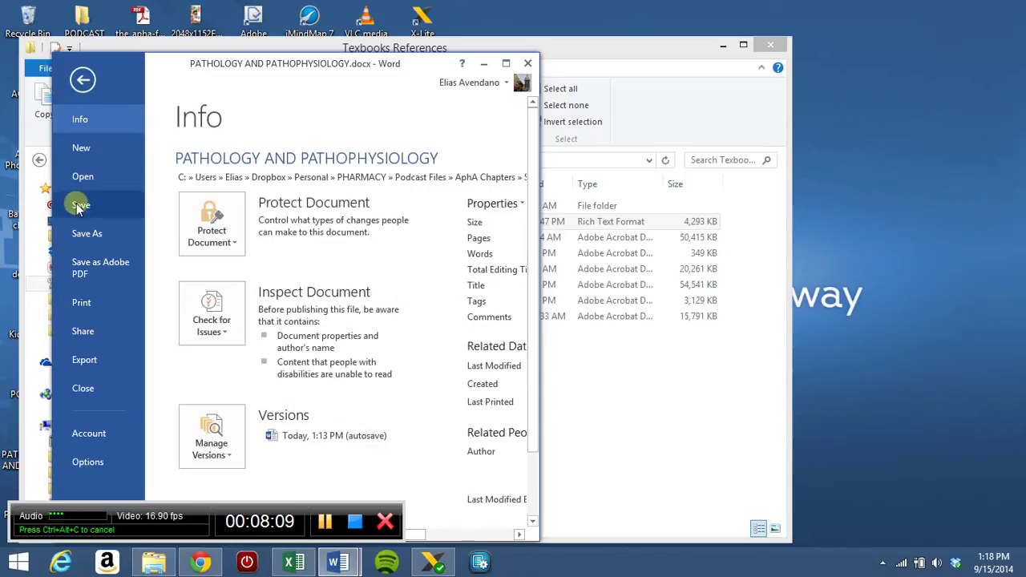
click(78, 307)
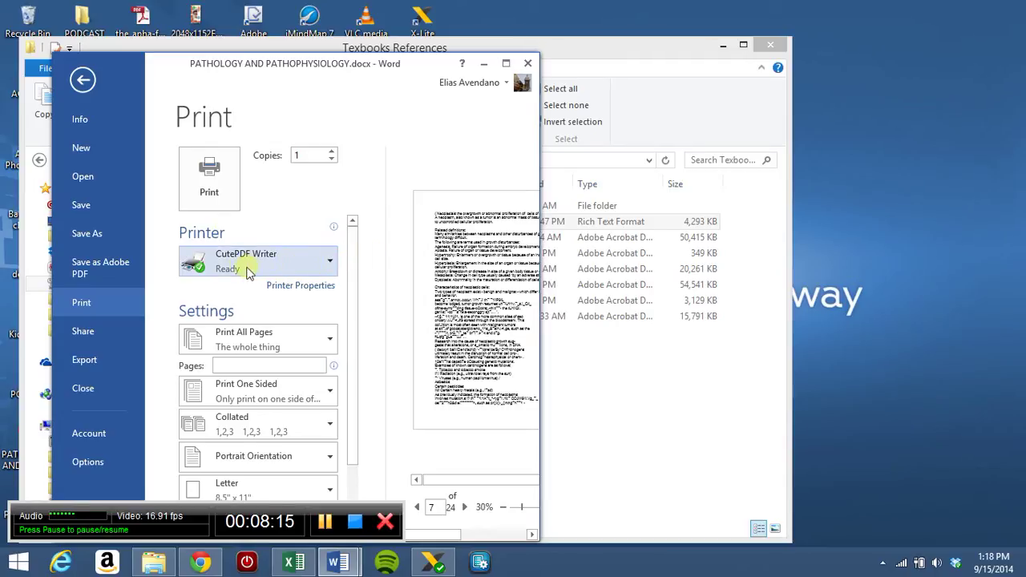
mouse_move(240, 268)
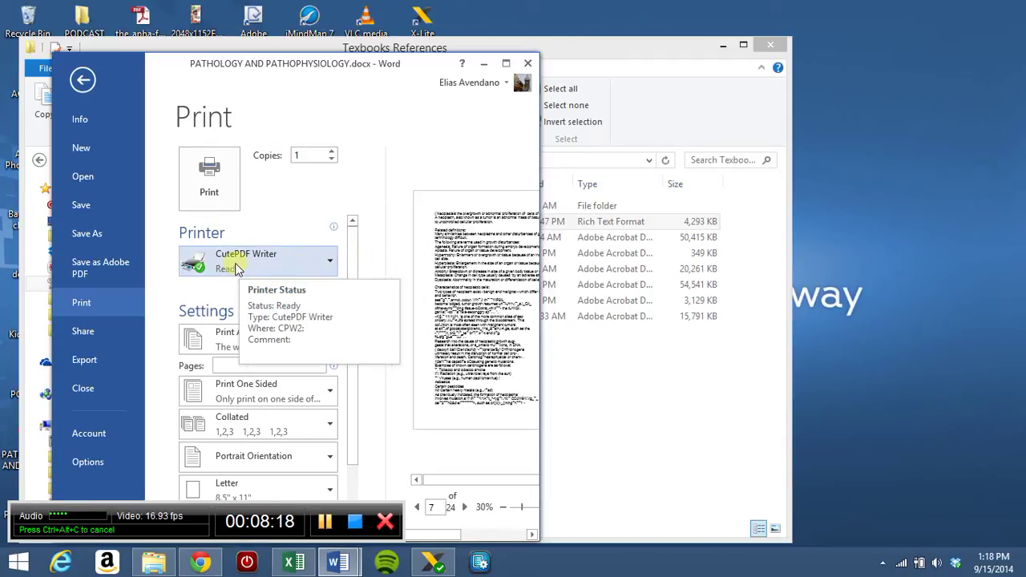
click(506, 64)
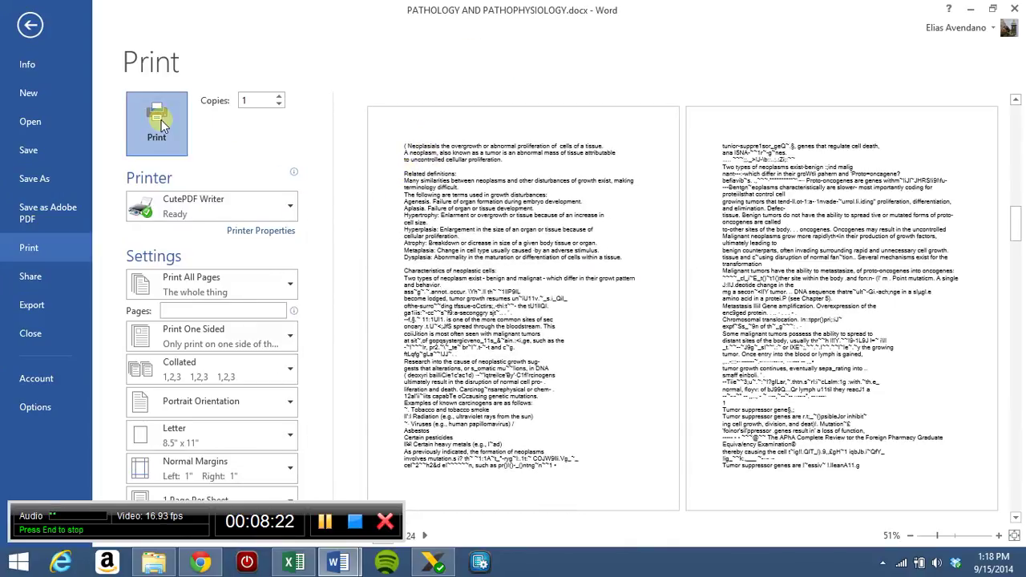
click(157, 122)
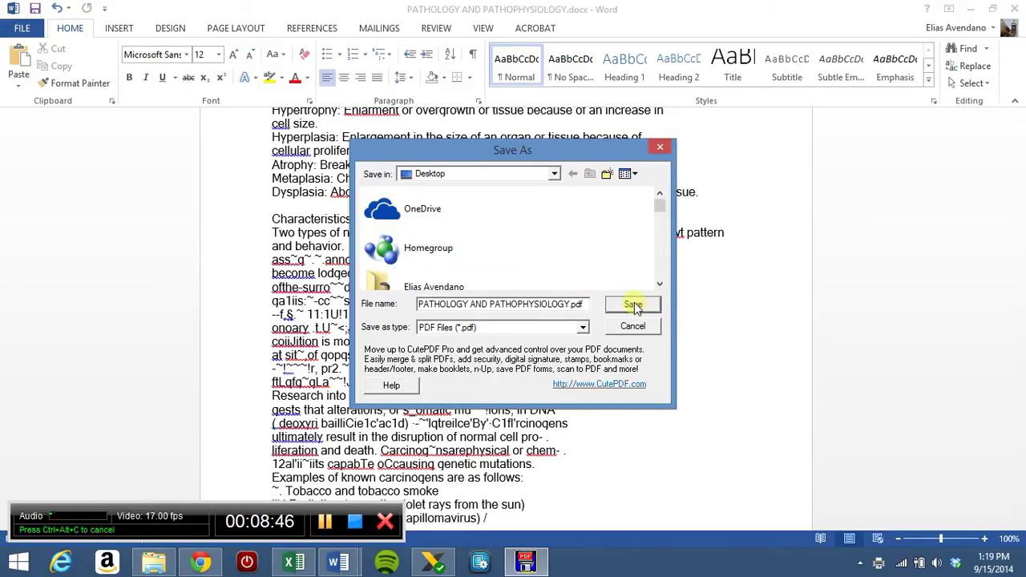
- Save the printed output as PATHOLOGY AND PATHOPHYSIOLOGY.pdf on the Desktop, replacing the existing file
click(634, 305)
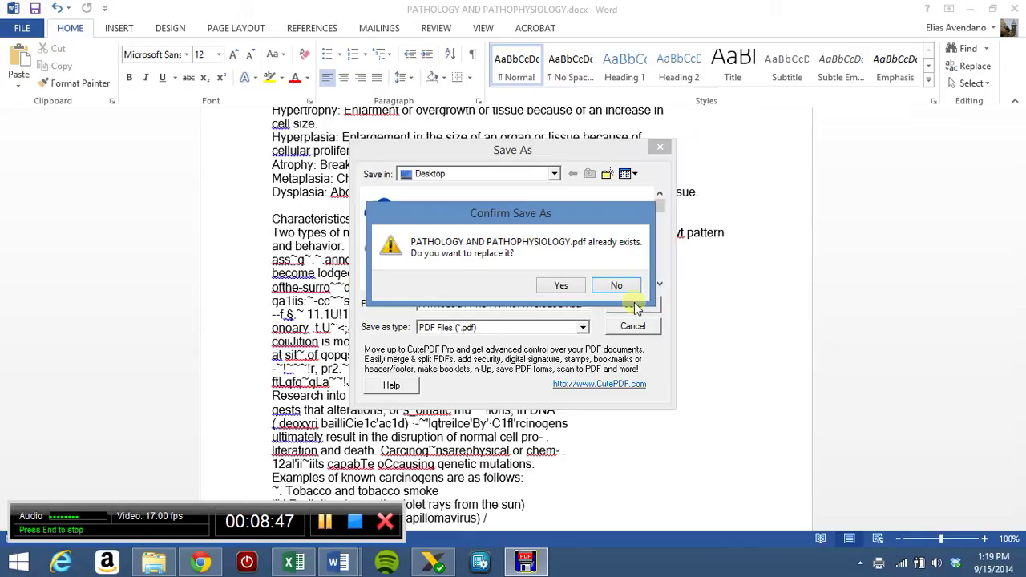
click(558, 285)
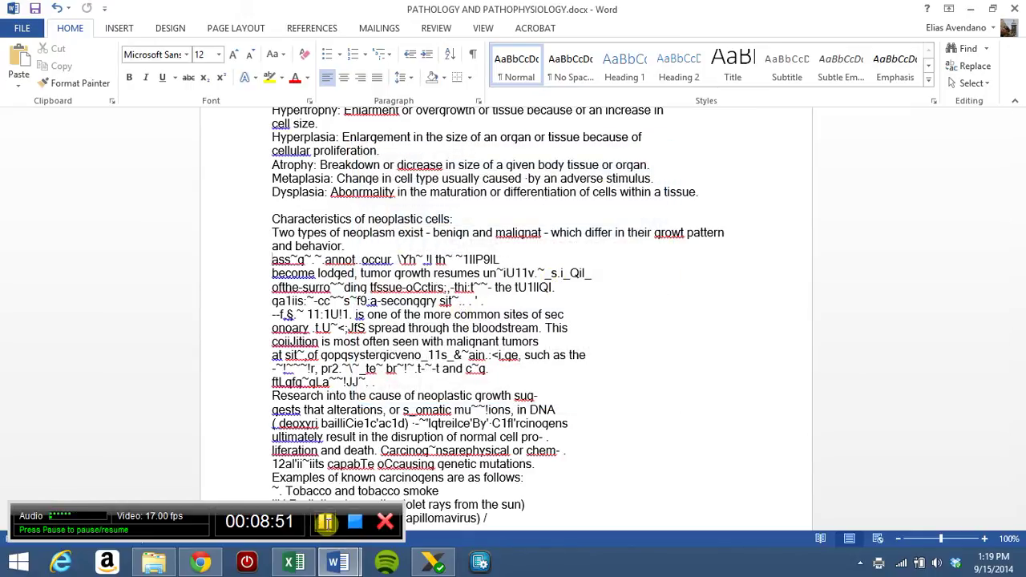
click(325, 522)
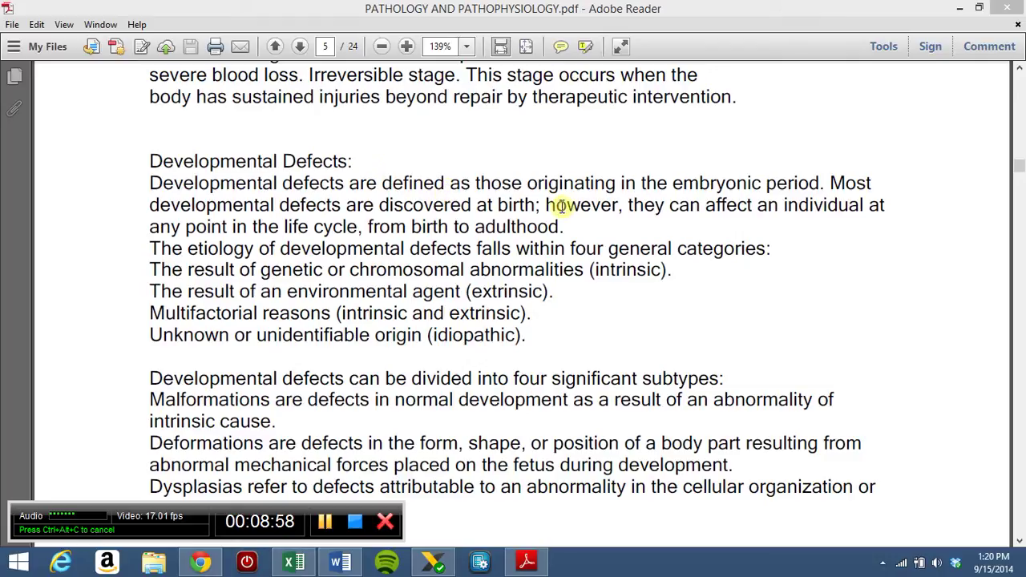
- In Adobe Reader, go to the Neoplasia heading at the end of page 6 of PATHOLOGY AND PATHOPHYSIOLOGY.pdf and activate Read Out Loud
click(1020, 544)
click(1020, 544)
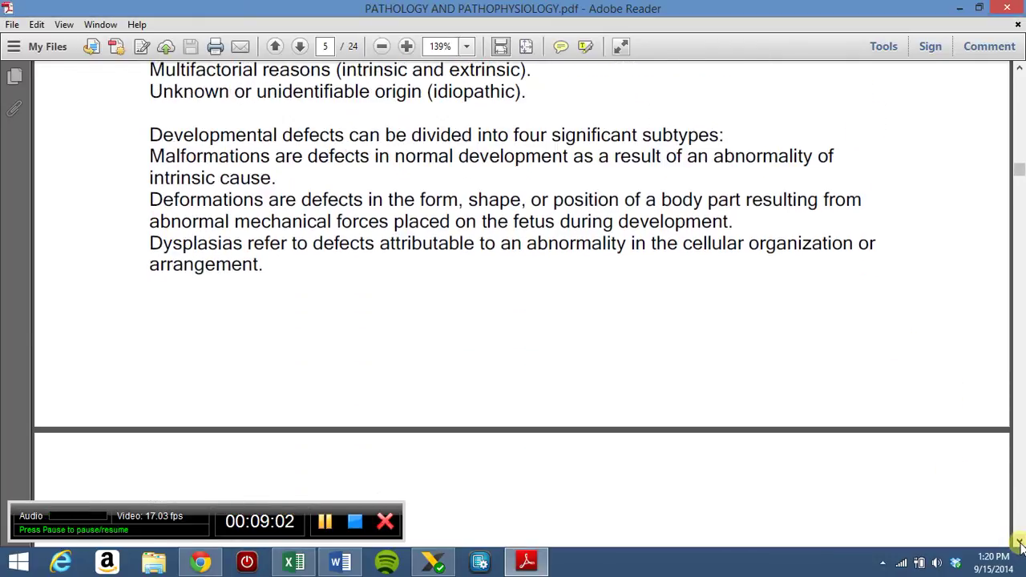
drag(1020, 544, 1020, 543)
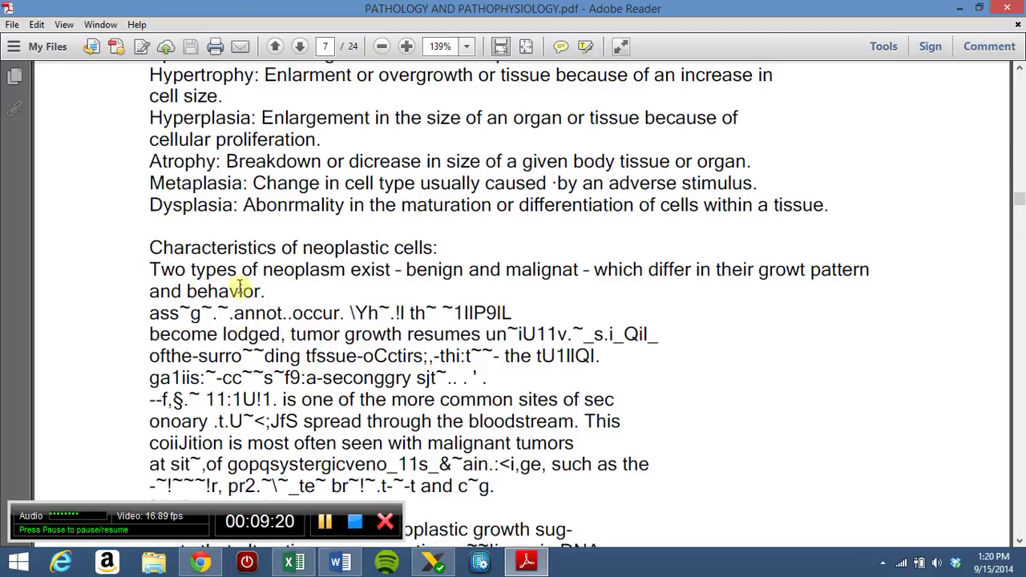
scroll(239, 292, up, 10)
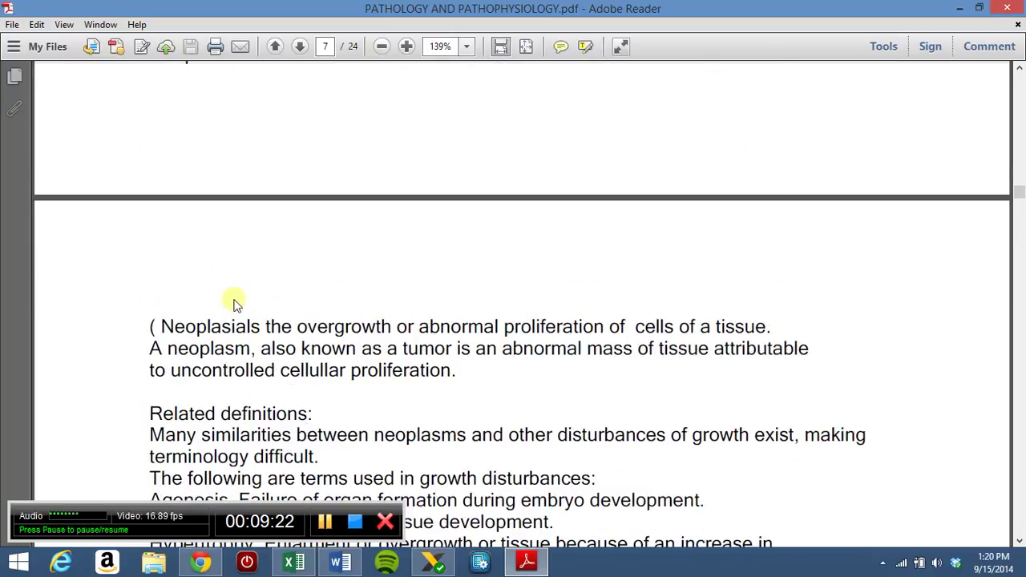
scroll(233, 298, down, 1)
scroll(229, 294, up, 3)
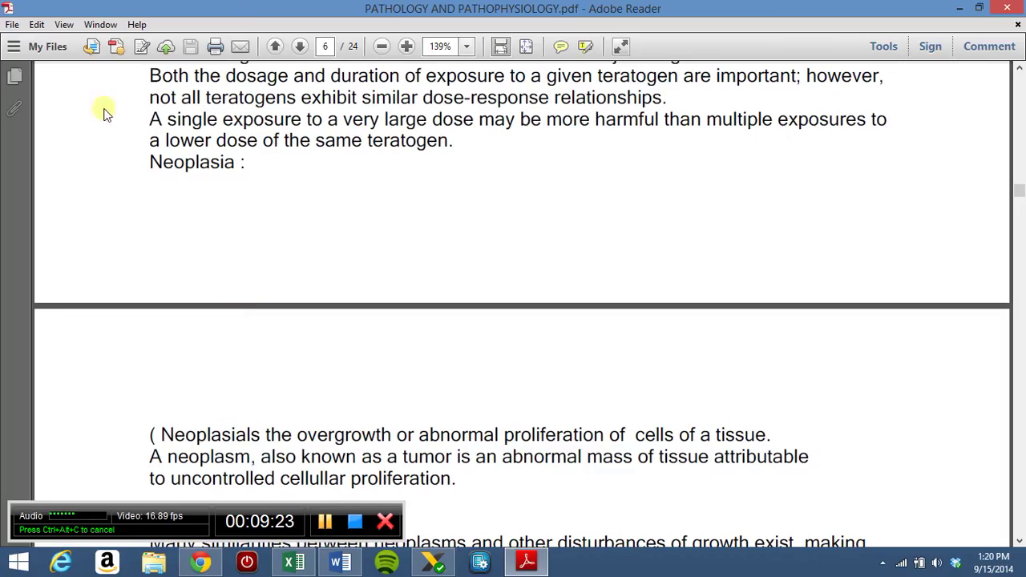
click(70, 26)
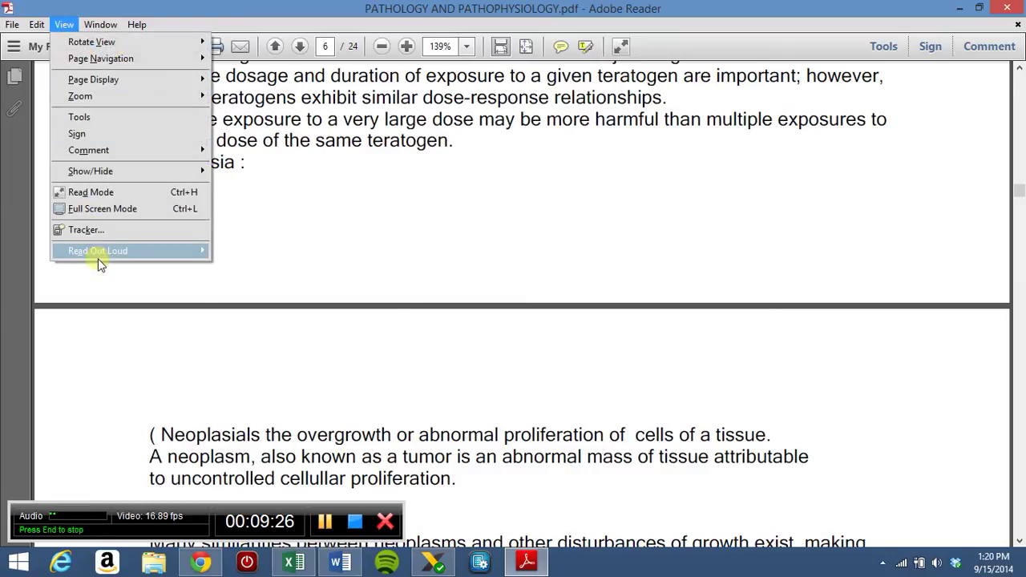
mouse_move(99, 257)
click(242, 253)
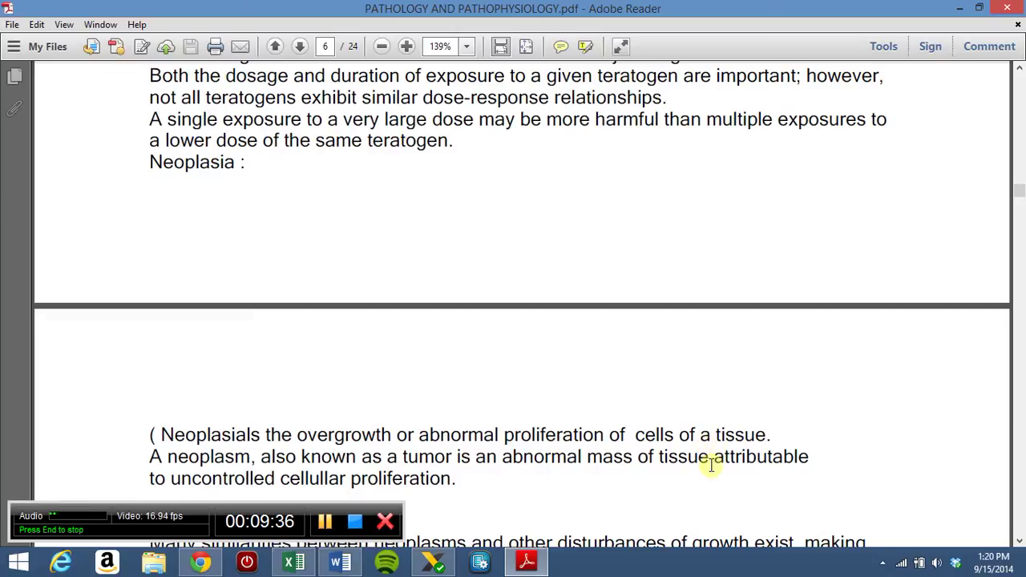
- Start reading only the current page aloud and look over the neoplasm definitions on page 7
click(64, 24)
mouse_move(107, 250)
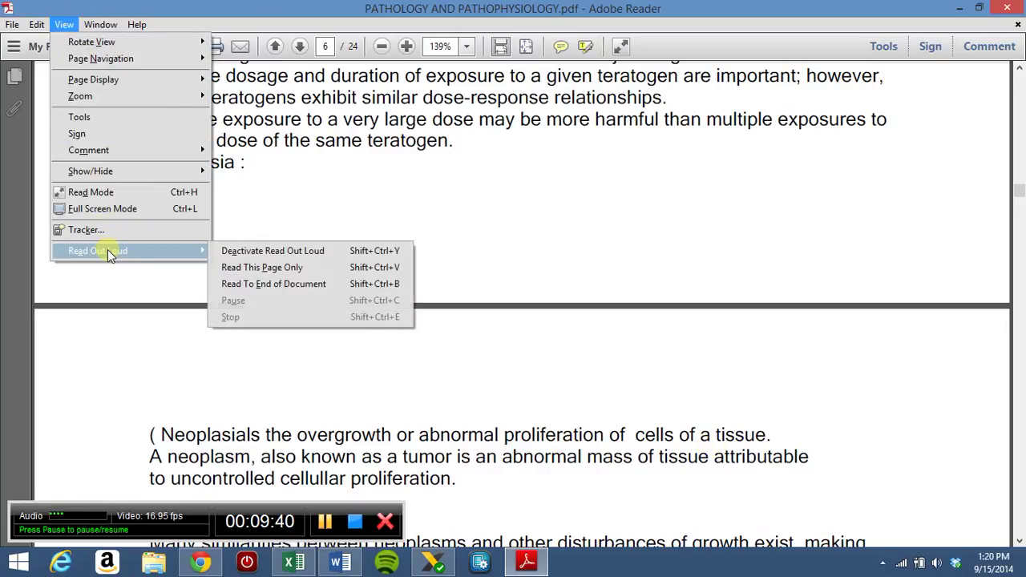
click(233, 270)
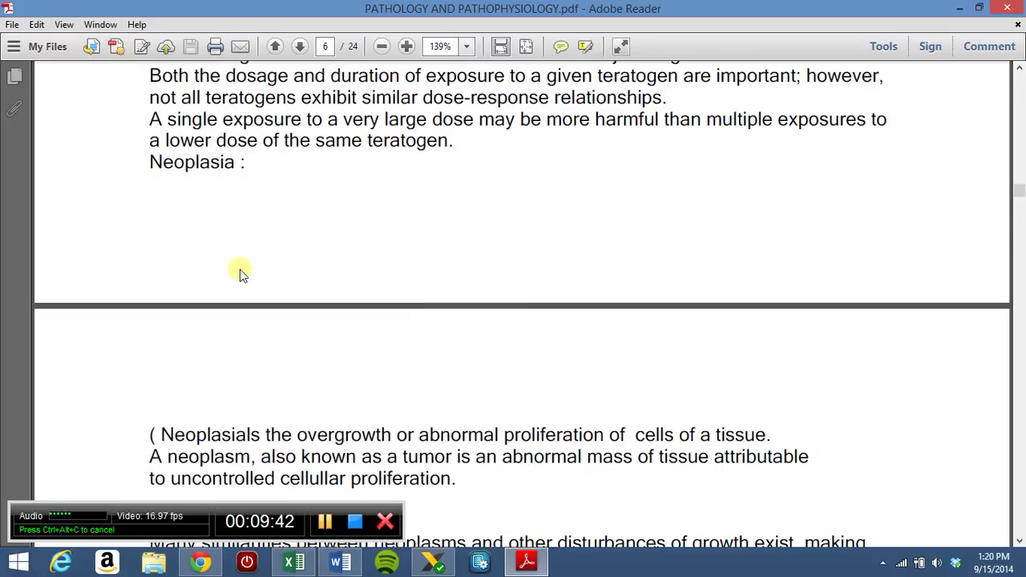
scroll(797, 481, down, 3)
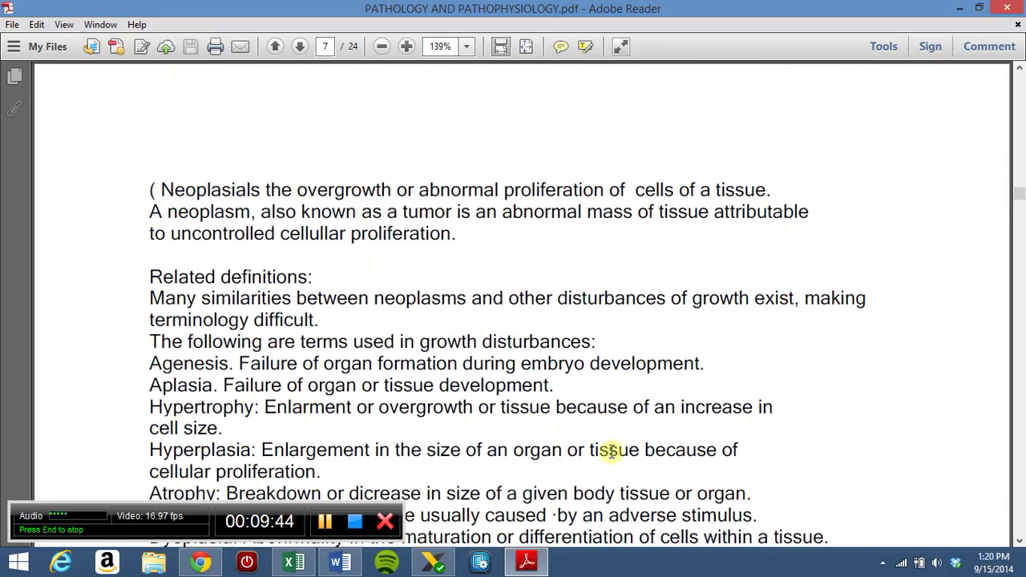